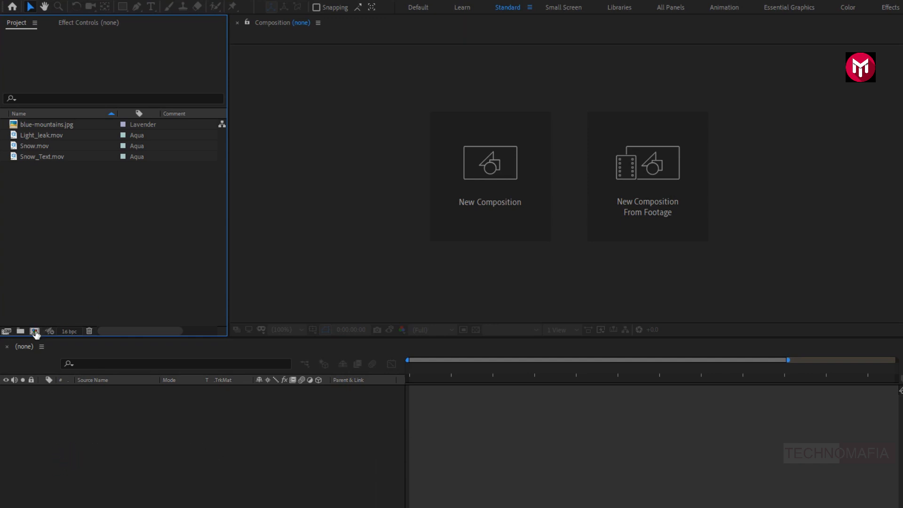
Step: Create a 1920 x 1080, 30 fps composition named Text_Animation with a duration of 3 seconds
{"action": "left_click", "coordinate": [34, 331]}
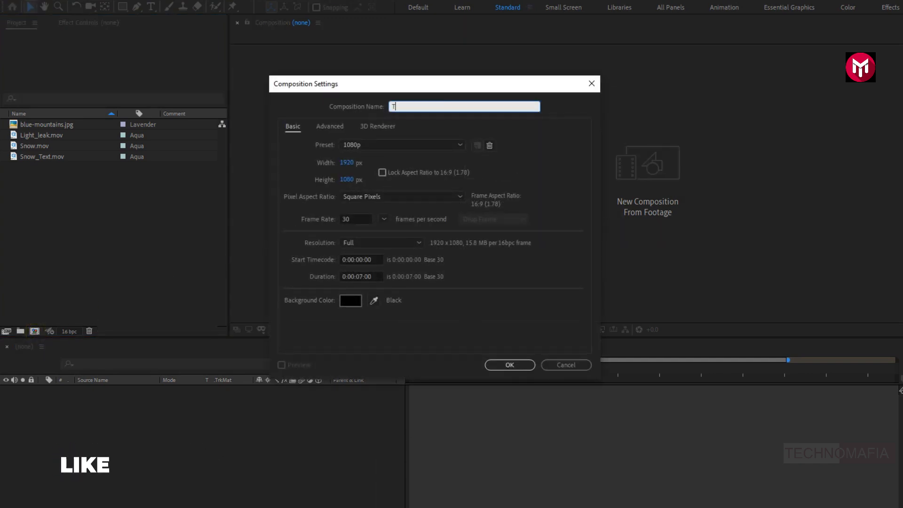
{"action": "type", "text": "Text"}
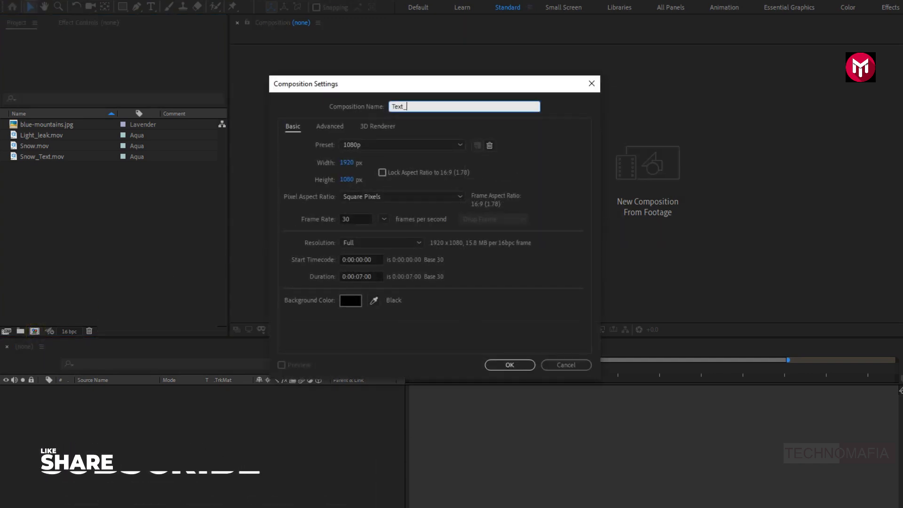
{"action": "type", "text": "_Animation"}
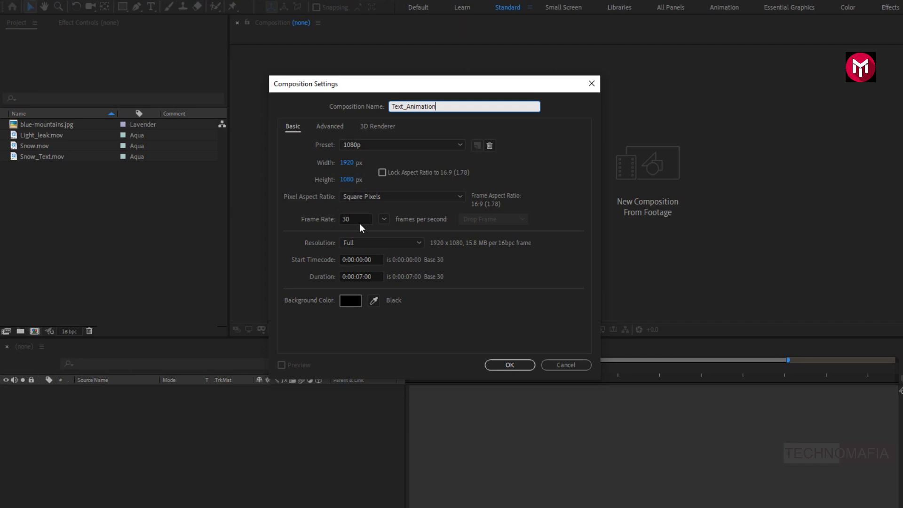
{"action": "left_click", "coordinate": [363, 277]}
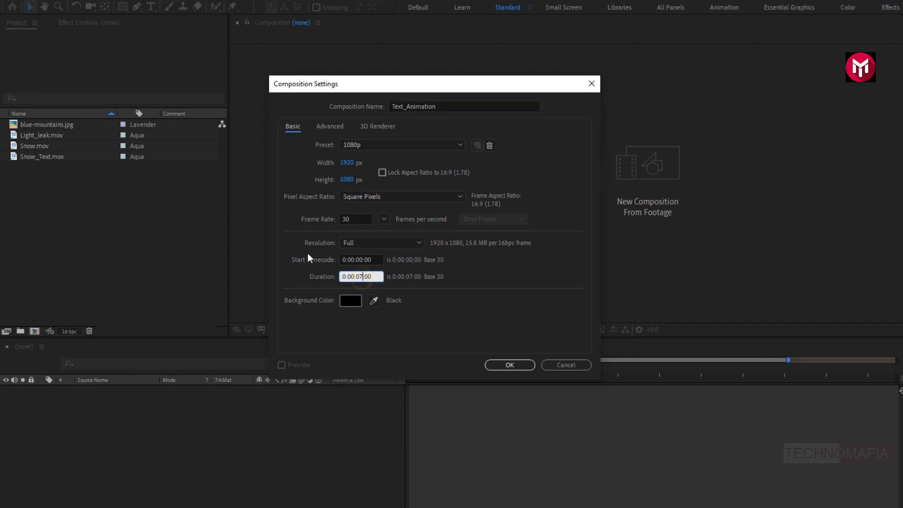
{"action": "key", "text": "BackSpace"}
{"action": "type", "text": "3"}
{"action": "left_click", "coordinate": [501, 364]}
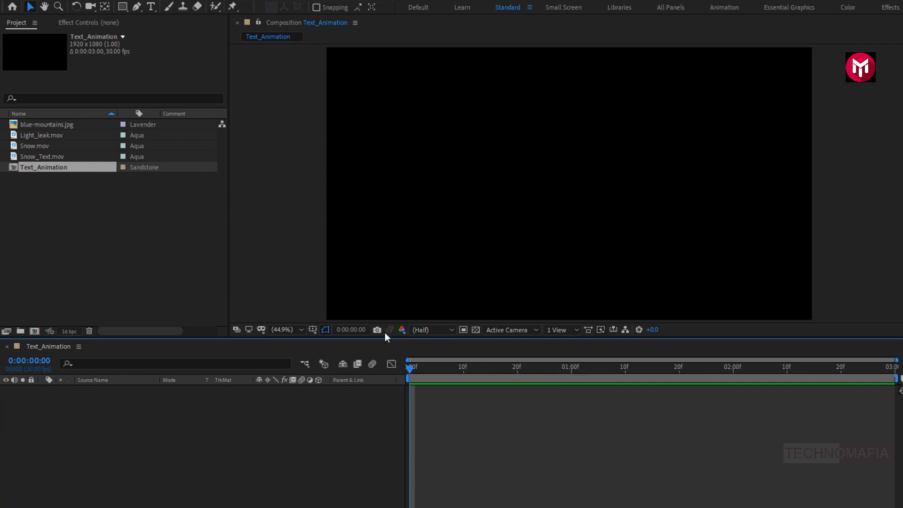
Step: Add a text layer reading "Happy Holidays" on two lines near the middle of the composition
{"action": "left_click", "coordinate": [292, 329]}
{"action": "left_click", "coordinate": [295, 357]}
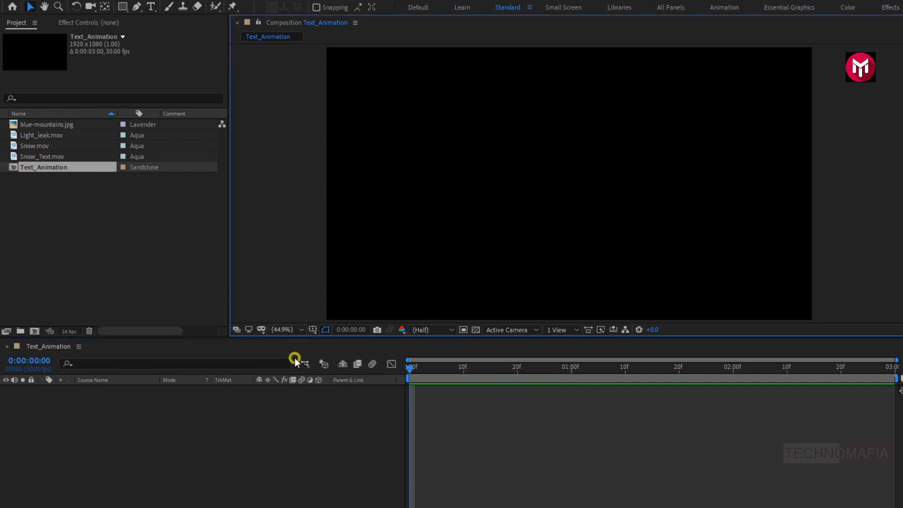
{"action": "left_click", "coordinate": [150, 7]}
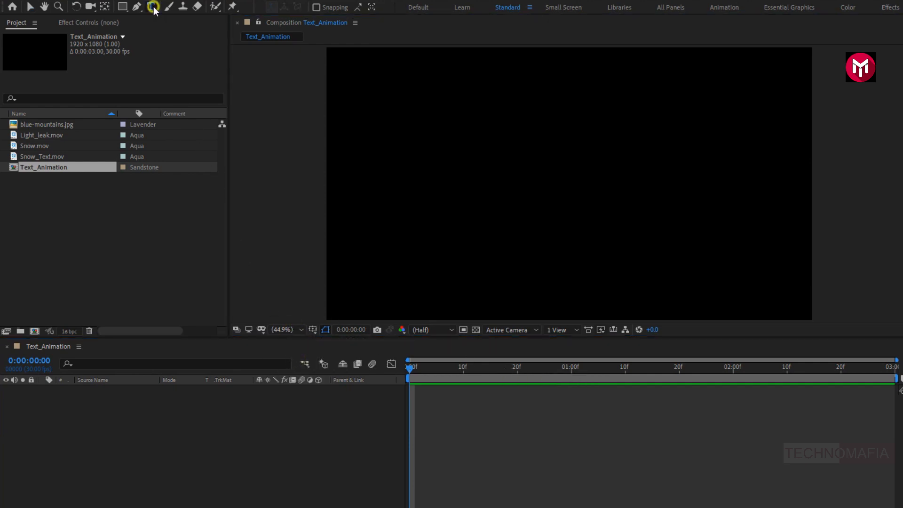
{"action": "left_click", "coordinate": [521, 187]}
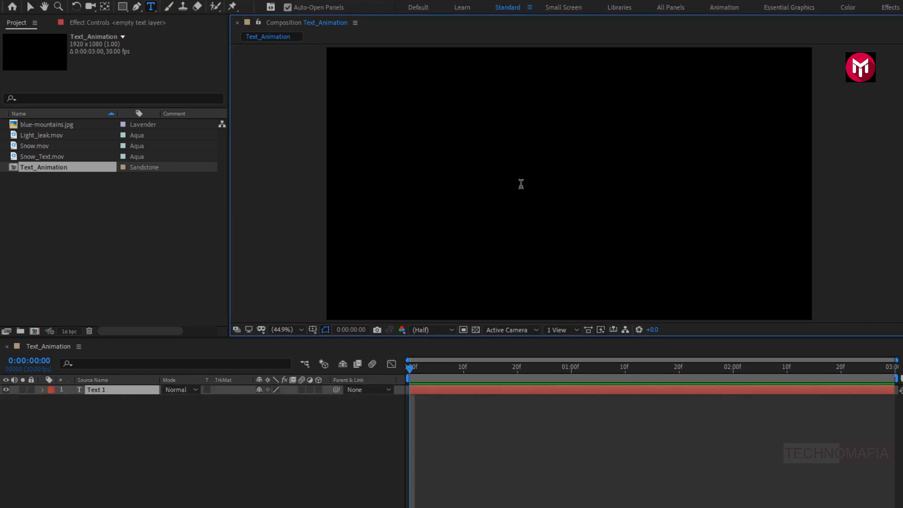
{"action": "type", "text": "Happy"}
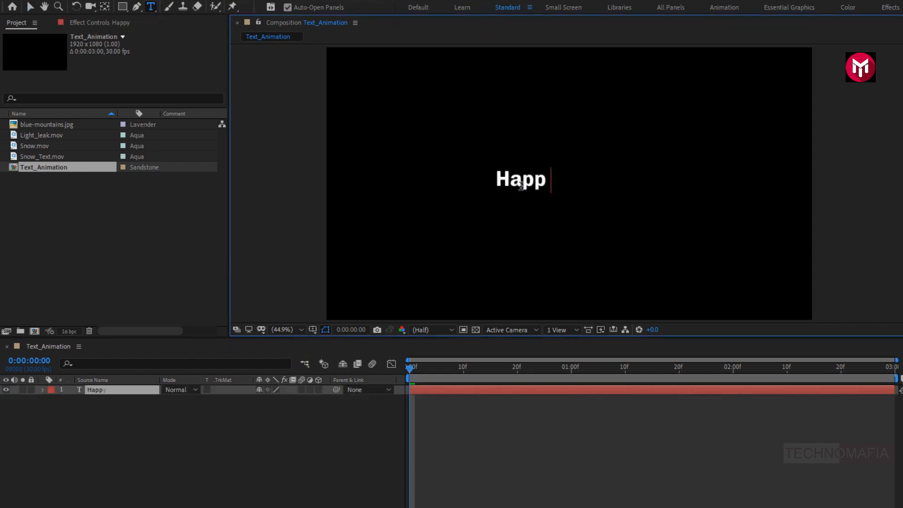
{"action": "key", "text": "Return"}
{"action": "type", "text": "Ho"}
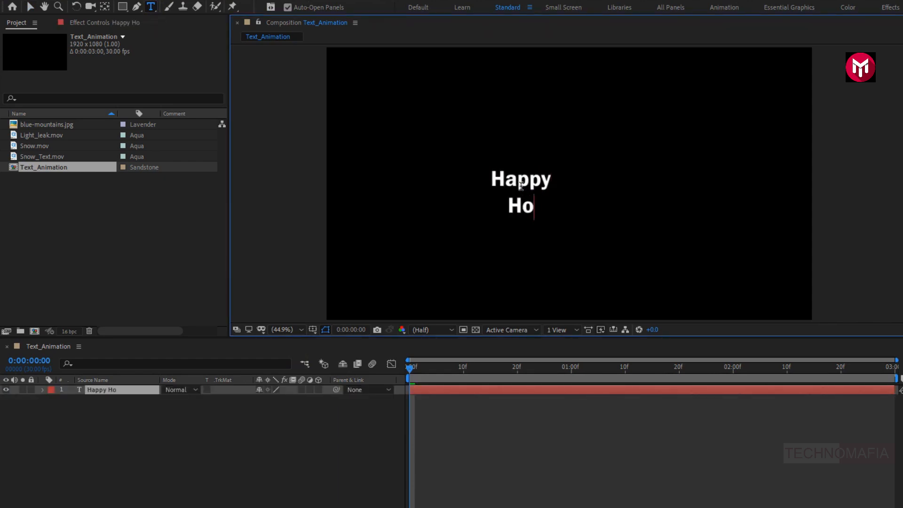
{"action": "type", "text": "lidays"}
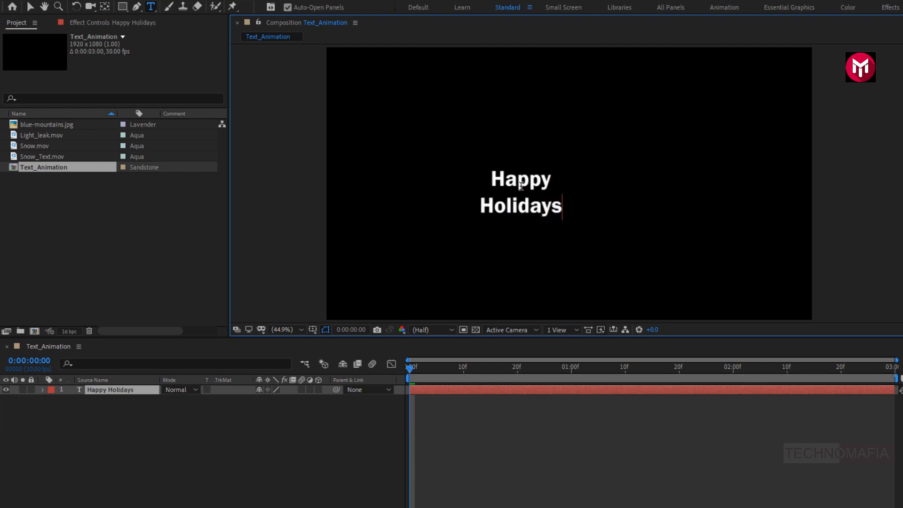
Step: Set all of the Happy Holidays text in the Youthome font and enlarge its font size to roughly double
{"action": "key", "text": "ctrl+a"}
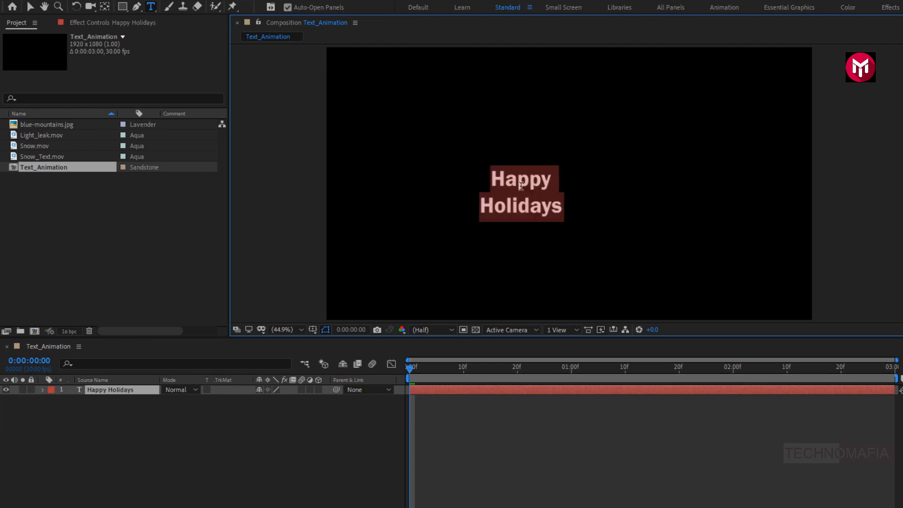
{"action": "left_click", "coordinate": [778, 362]}
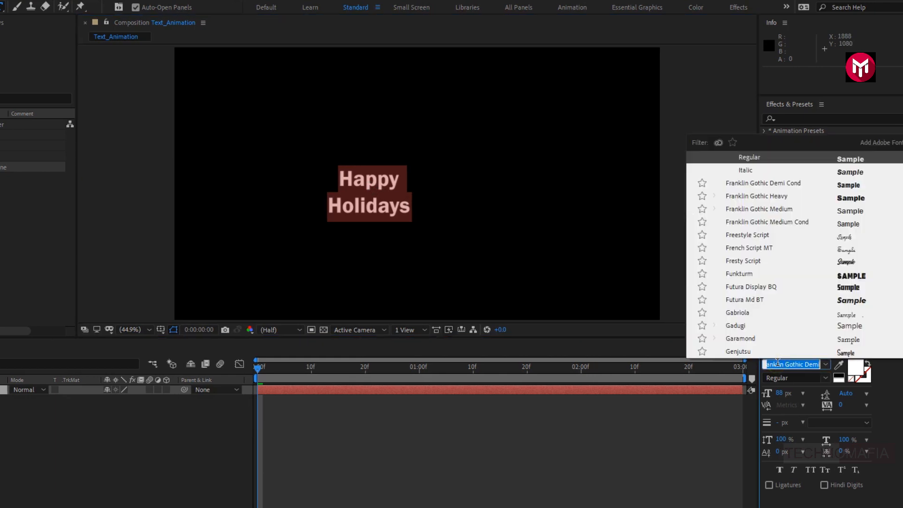
{"action": "type", "text": "you"}
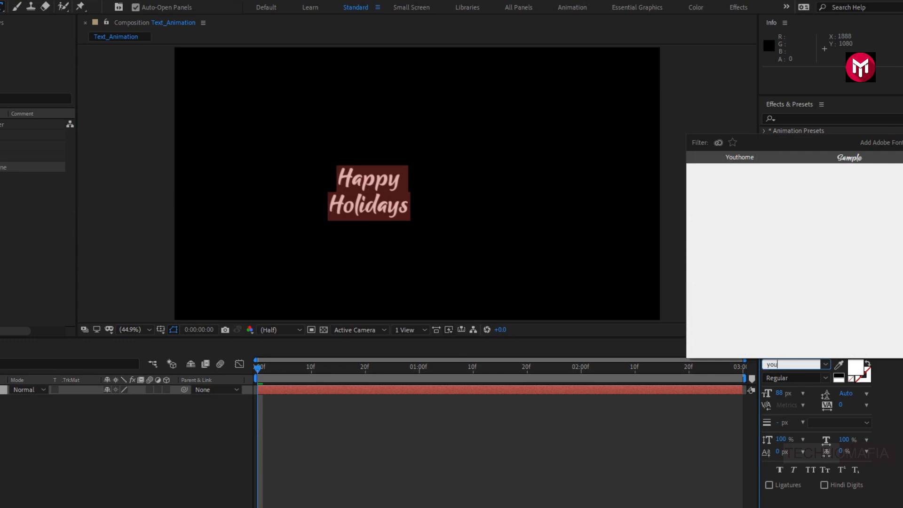
{"action": "key", "text": "Return"}
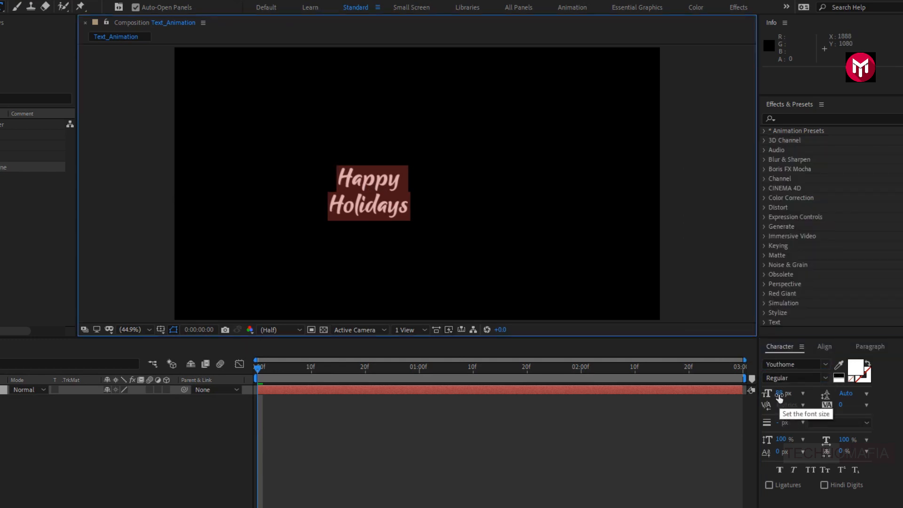
{"action": "left_click_drag", "start_coordinate": [780, 399], "coordinate": [826, 399]}
Step: Centre the text layer horizontally and vertically in the composition
{"action": "left_click", "coordinate": [827, 349]}
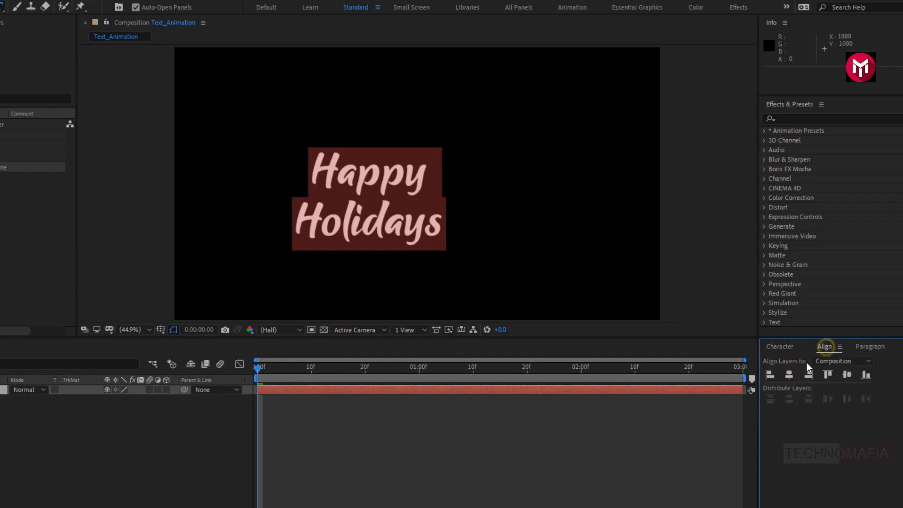
{"action": "left_click", "coordinate": [793, 374]}
{"action": "left_click", "coordinate": [847, 376]}
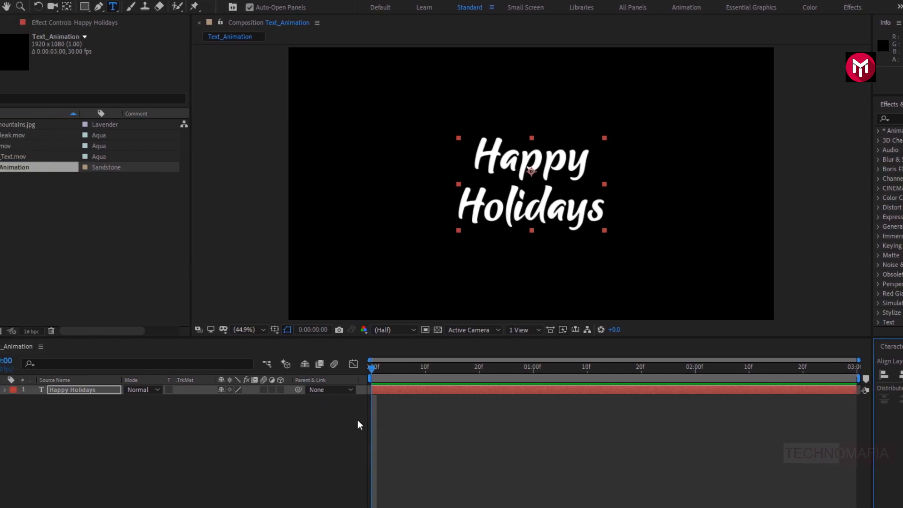
Step: Pre-compose the Happy Holidays layer into a new composition named Text, moving all attributes
{"action": "left_click", "coordinate": [120, 391]}
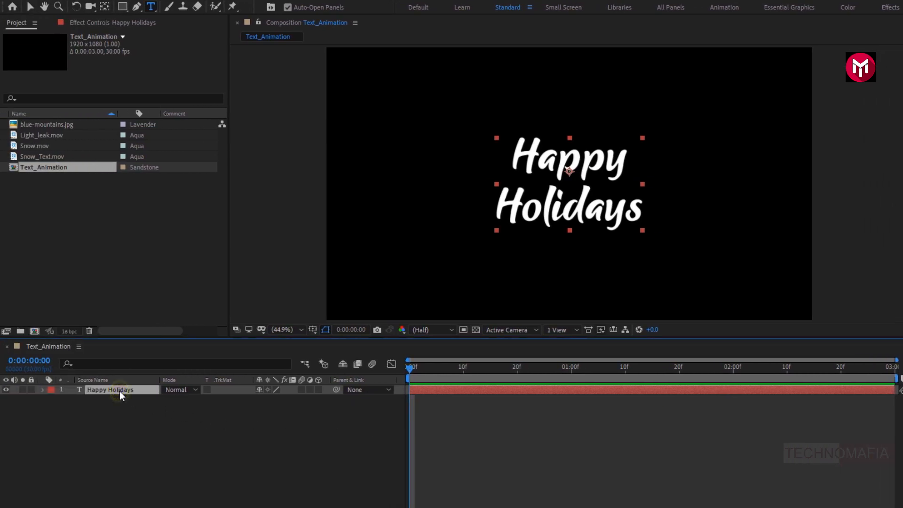
{"action": "right_click", "coordinate": [125, 388]}
{"action": "left_click", "coordinate": [151, 339]}
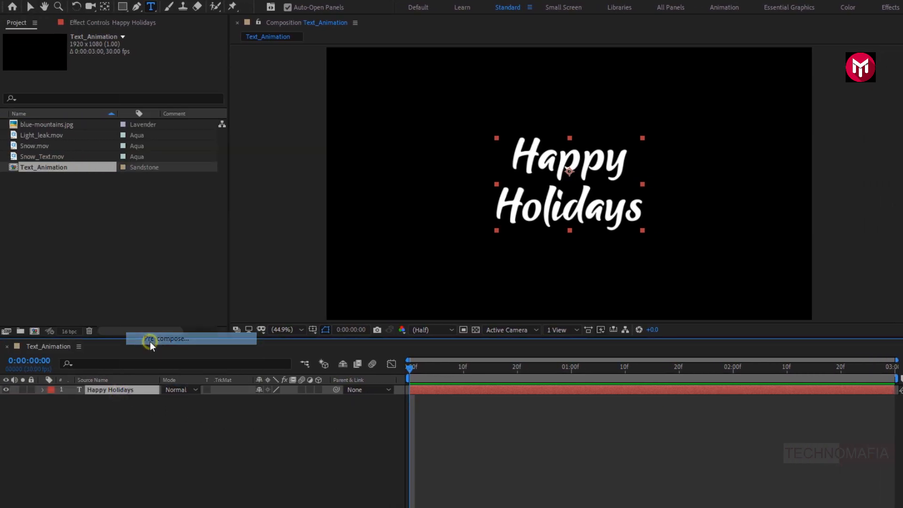
{"action": "type", "text": "Text"}
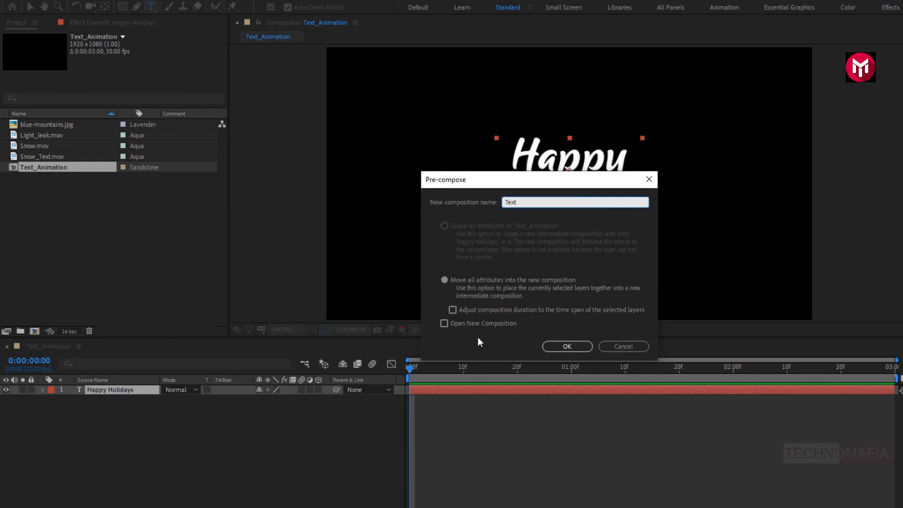
{"action": "left_click", "coordinate": [562, 347]}
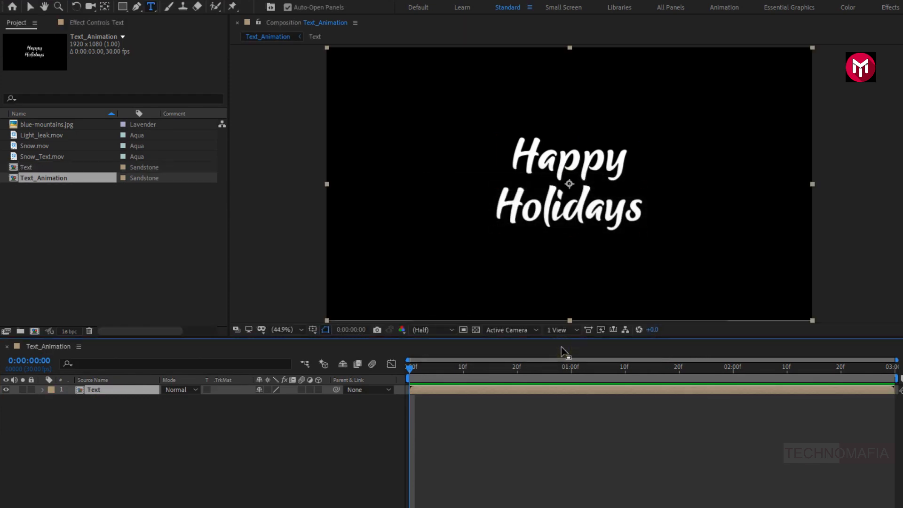
Step: Create a black 1920 x 1080 solid layer named Noise above the Text layer
{"action": "right_click", "coordinate": [109, 408]}
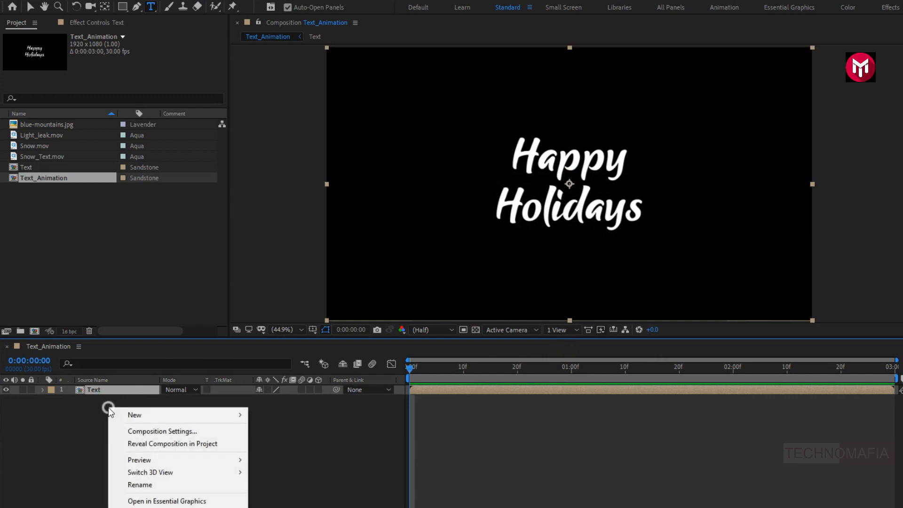
{"action": "mouse_move", "coordinate": [200, 417]}
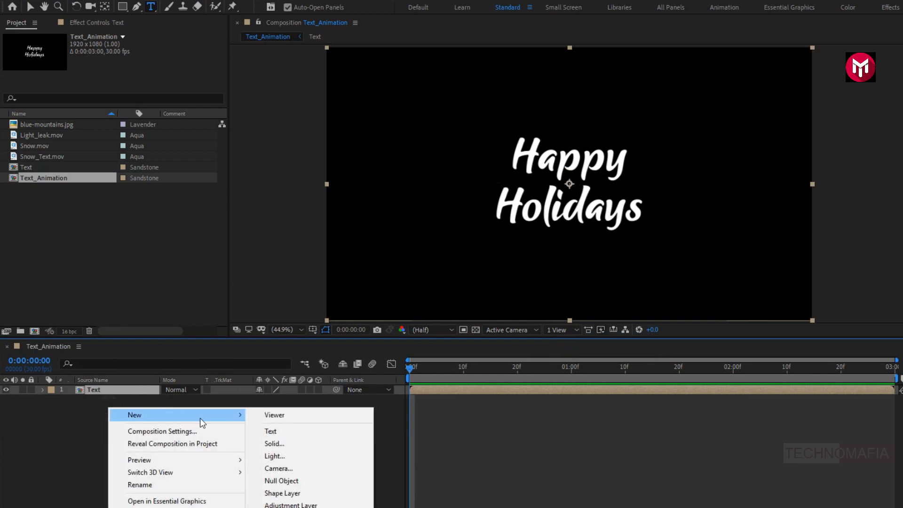
{"action": "left_click", "coordinate": [298, 440]}
{"action": "type", "text": "Noi"}
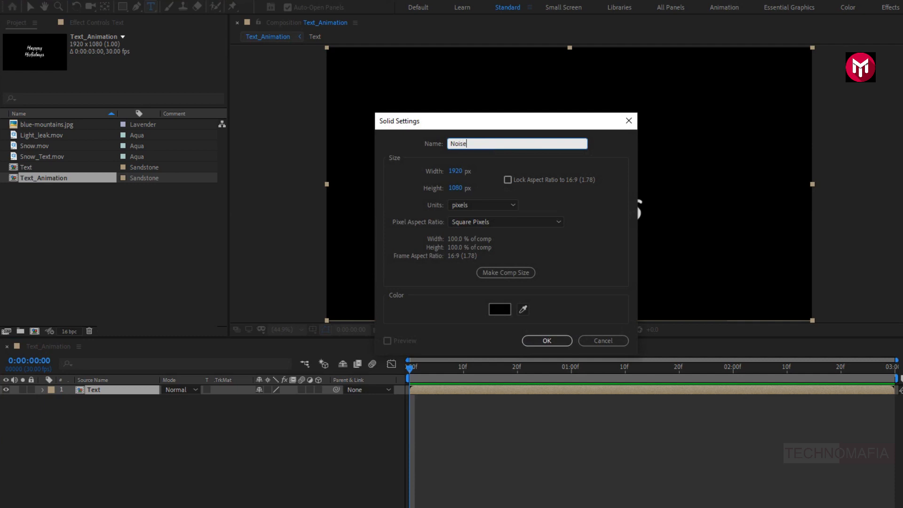
{"action": "type", "text": "se"}
{"action": "left_click", "coordinate": [530, 342]}
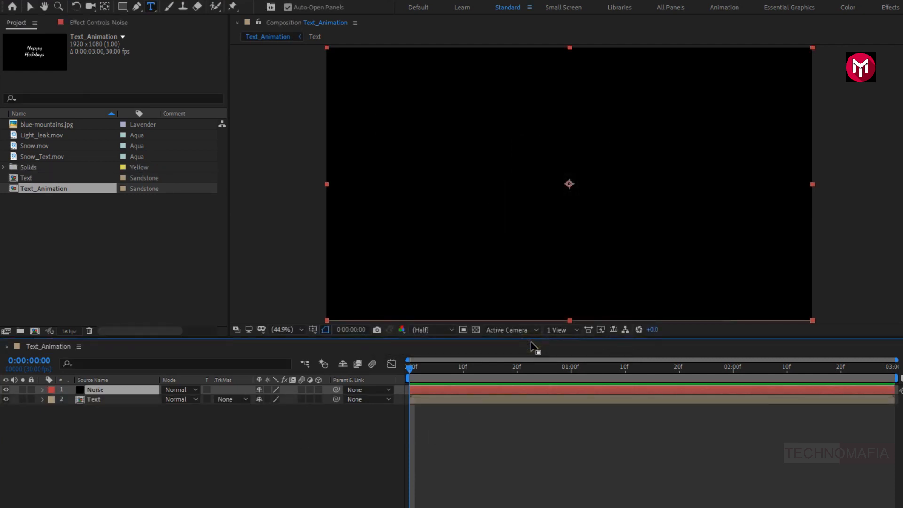
Step: Apply the Fractal Noise effect to the Noise solid and set its Contrast to 649
{"action": "left_click", "coordinate": [788, 115]}
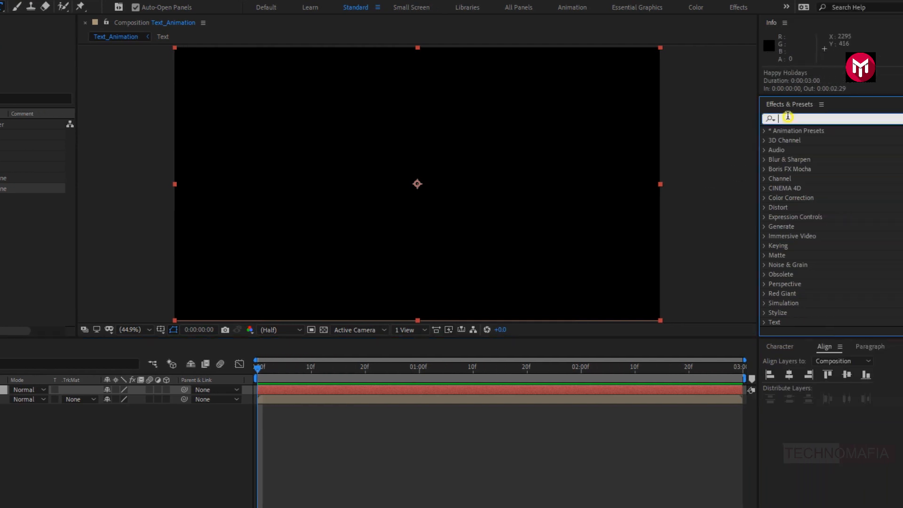
{"action": "type", "text": "frac"}
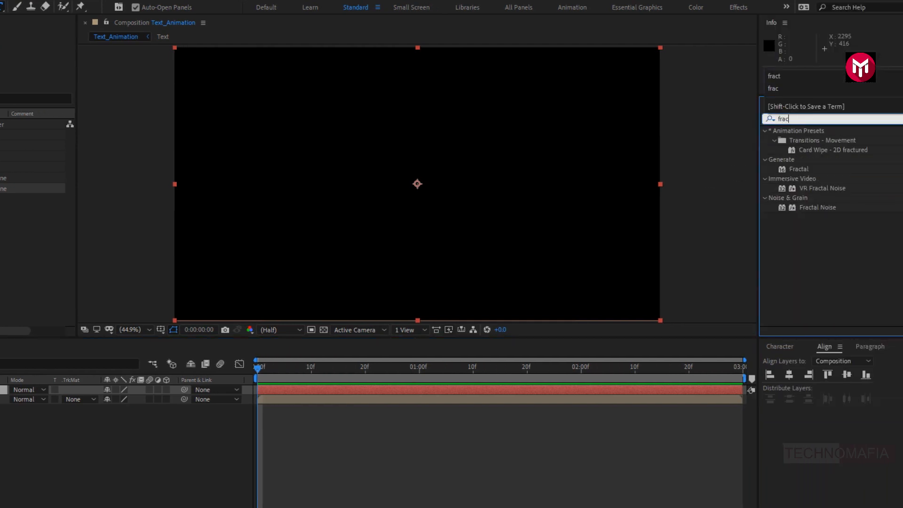
{"action": "double_click", "coordinate": [804, 207]}
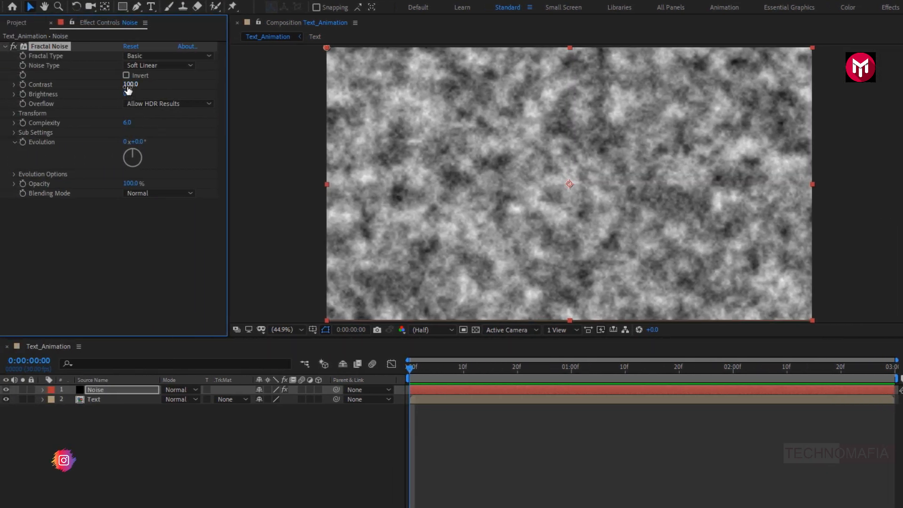
{"action": "left_click_drag", "start_coordinate": [128, 88], "coordinate": [454, 104]}
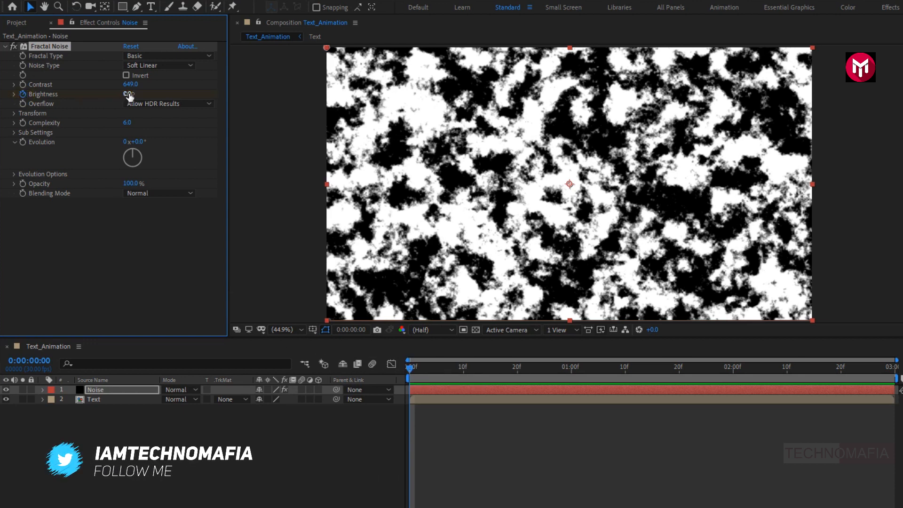
Step: Keyframe the Fractal Noise Brightness from 401 at the first frame to -352 at 0:00:02:29 and scrub through the animation
{"action": "left_click_drag", "start_coordinate": [129, 95], "coordinate": [352, 90]}
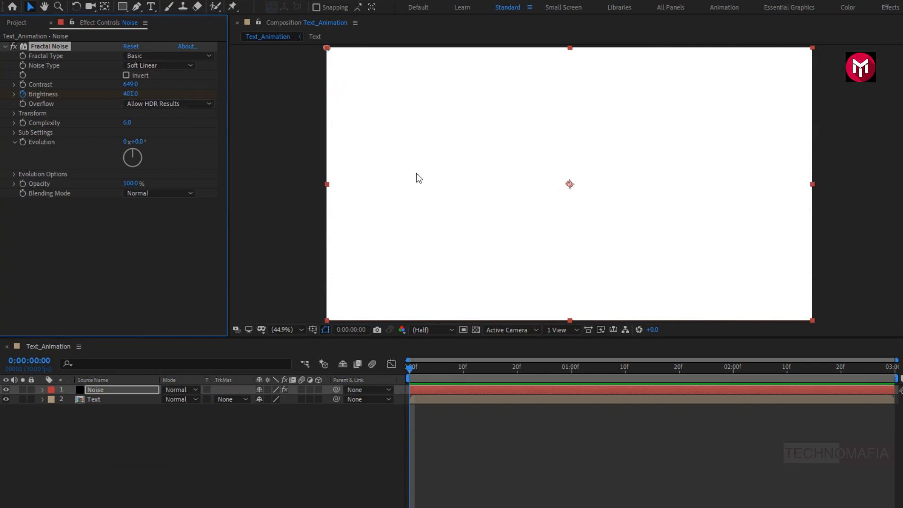
{"action": "left_click", "coordinate": [893, 369]}
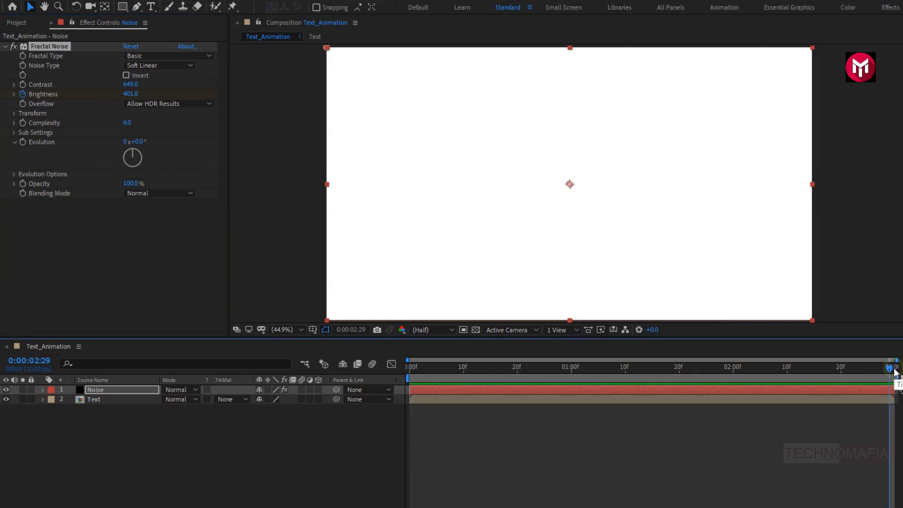
{"action": "left_click_drag", "start_coordinate": [124, 93], "coordinate": [9, 104]}
{"action": "left_click_drag", "start_coordinate": [130, 94], "coordinate": [6, 99]}
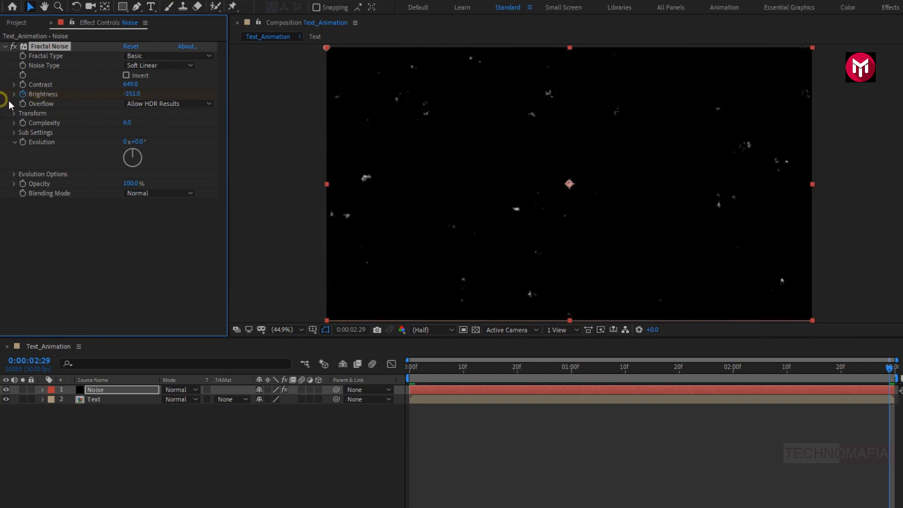
{"action": "left_click_drag", "start_coordinate": [132, 94], "coordinate": [85, 97]}
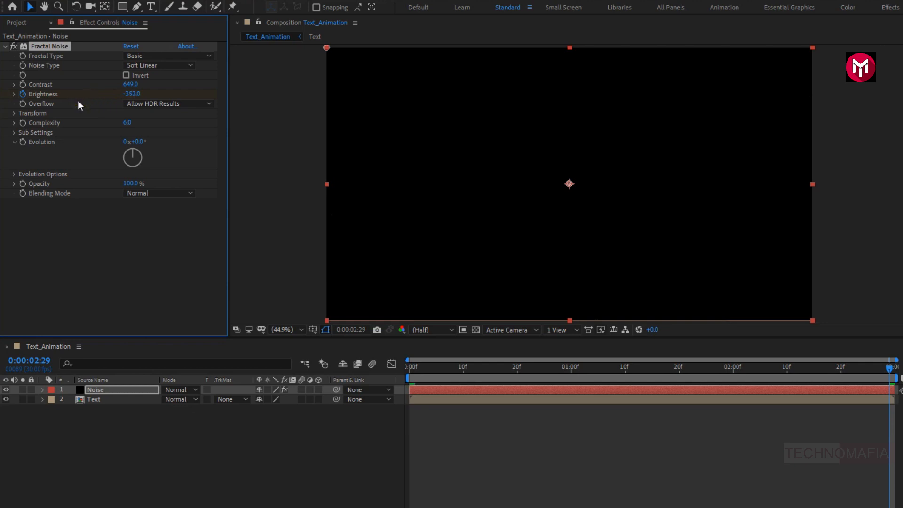
{"action": "left_click_drag", "start_coordinate": [408, 370], "coordinate": [554, 367]}
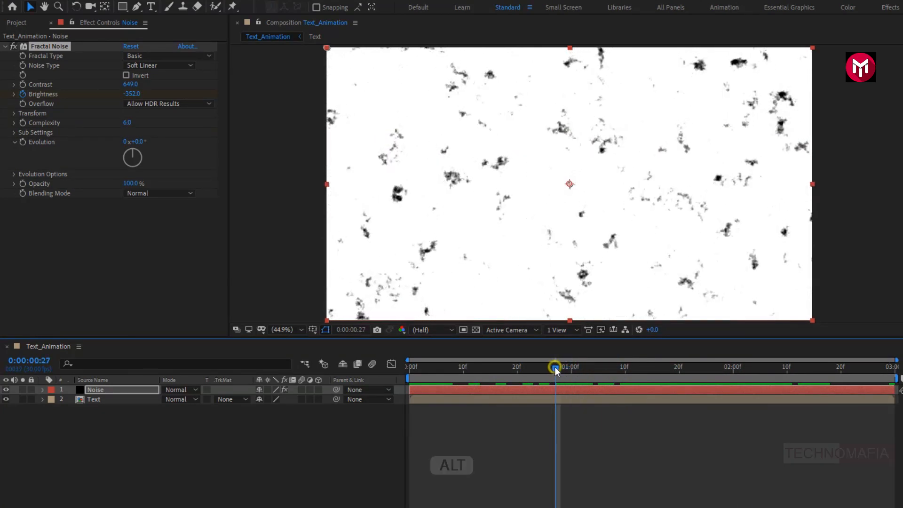
Step: Add a time-based expression to the Noise layer's Fractal Noise Evolution, preview the motion and collapse the layer's properties
{"action": "left_click", "coordinate": [23, 144], "text": "alt"}
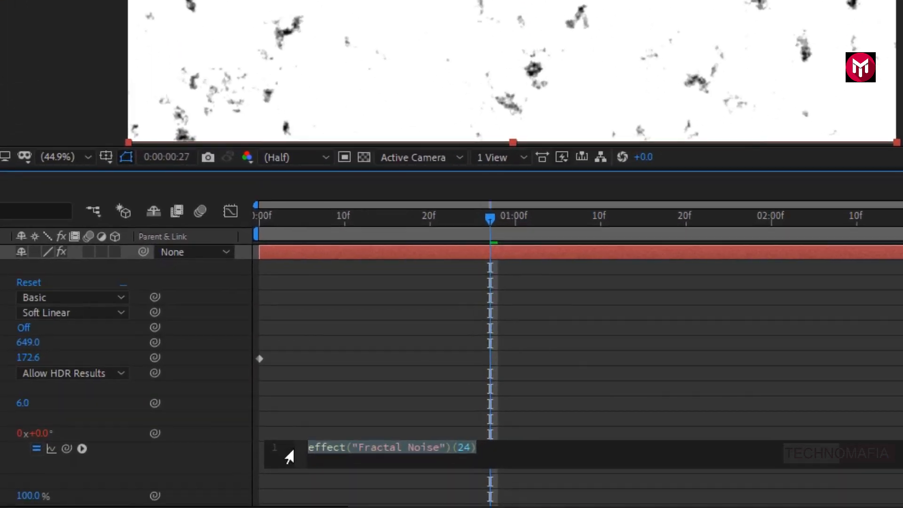
{"action": "type", "text": "time"}
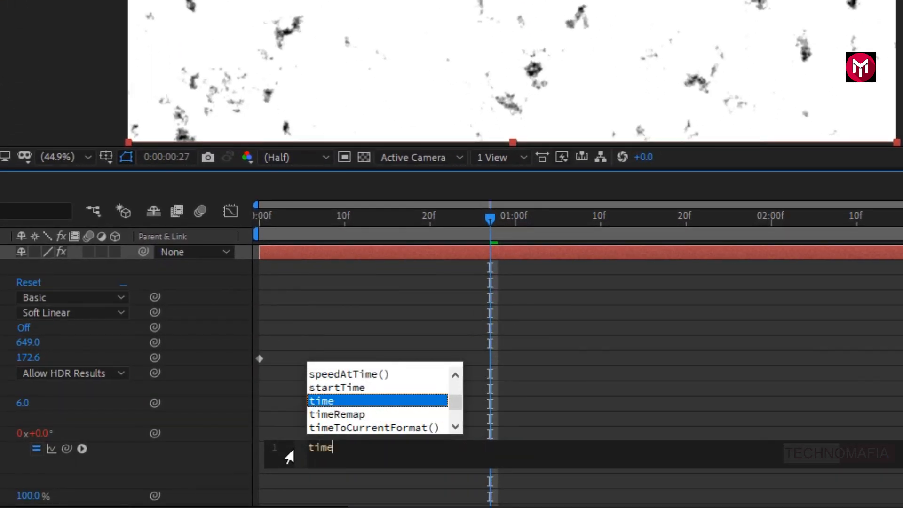
{"action": "key", "text": "Escape"}
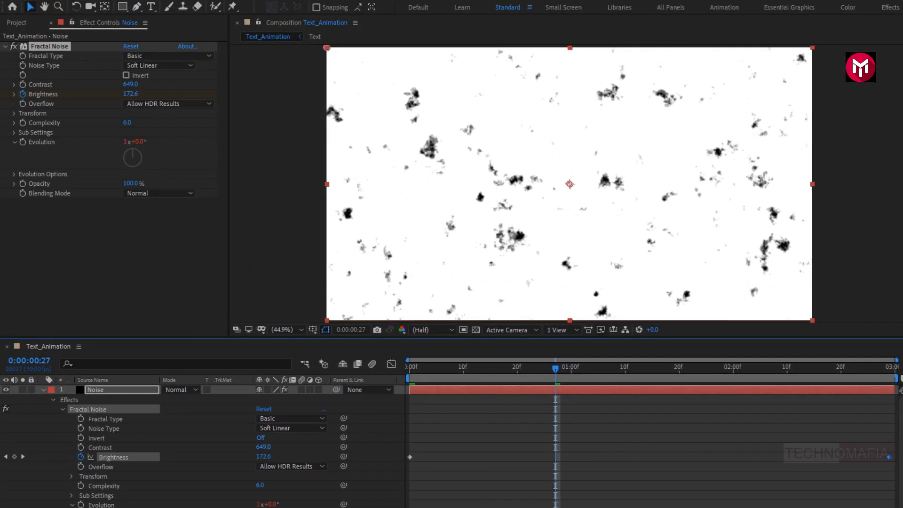
{"action": "left_click_drag", "start_coordinate": [408, 368], "coordinate": [728, 376]}
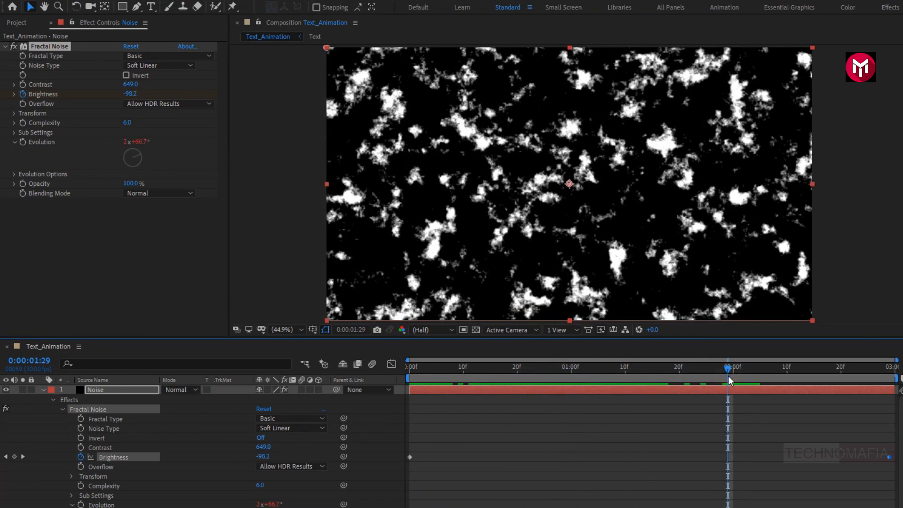
{"action": "left_click", "coordinate": [43, 390]}
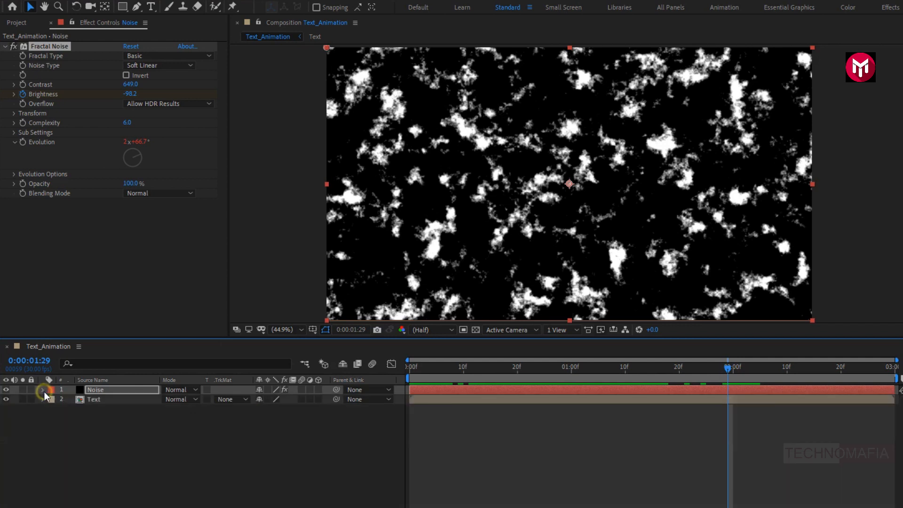
Step: Set the Text layer's track matte to Luma Inverted Matte "Noise" and scrub through the reveal
{"action": "left_click", "coordinate": [91, 400]}
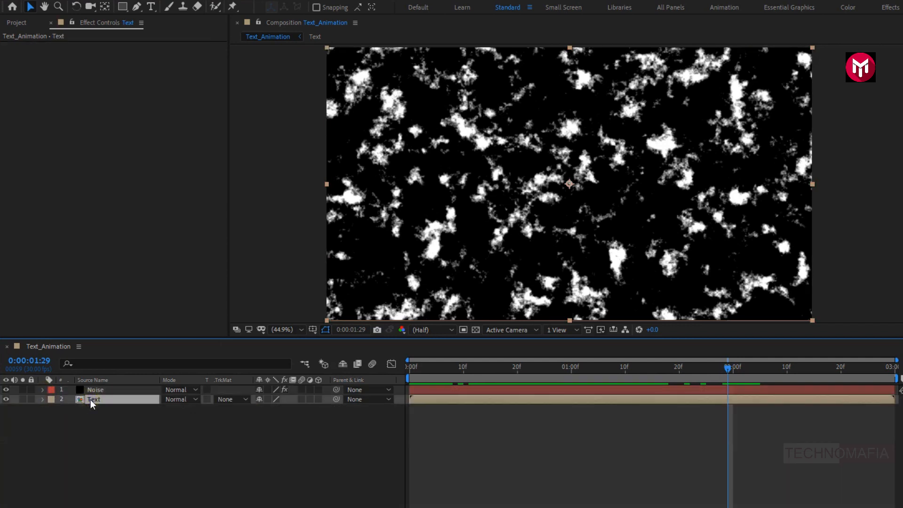
{"action": "left_click", "coordinate": [227, 402]}
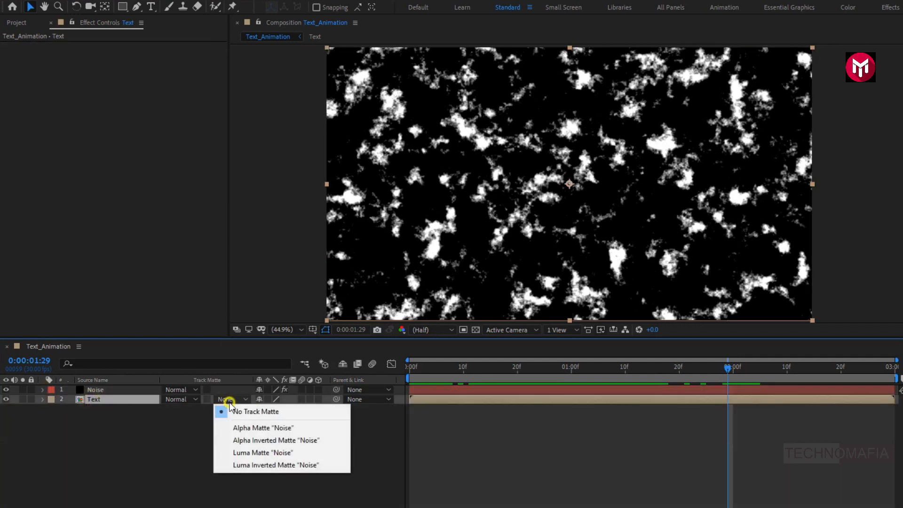
{"action": "left_click", "coordinate": [250, 465]}
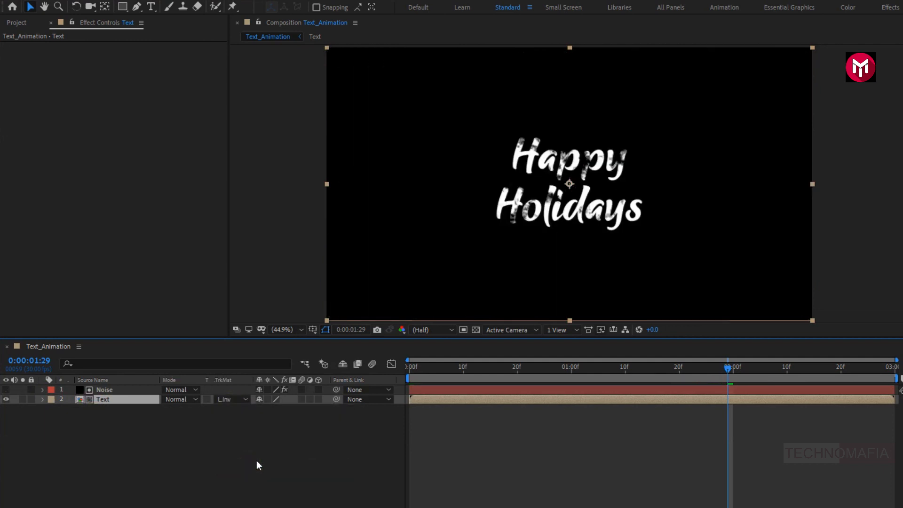
{"action": "left_click_drag", "start_coordinate": [413, 374], "coordinate": [439, 376]}
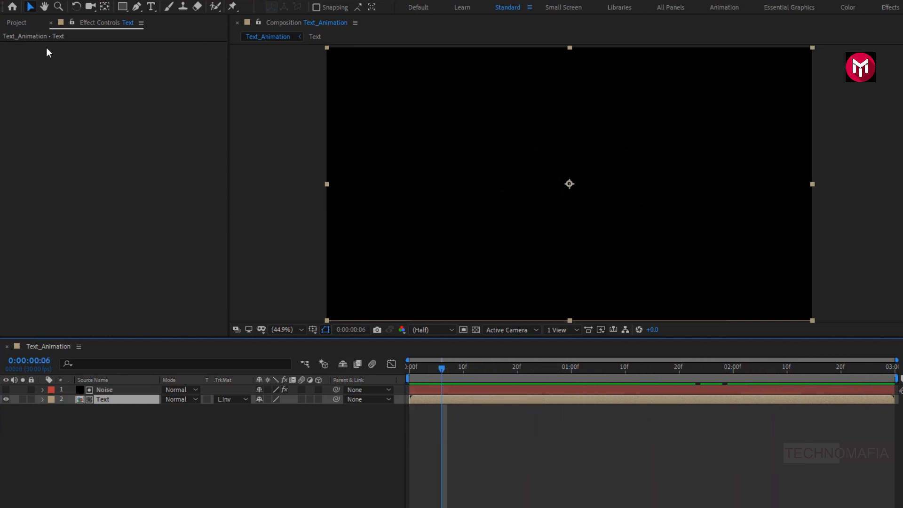
Step: Add Snow_Text.mov as the uppermost layer of Text_Animation, above Noise, and scrub through the combined animation
{"action": "left_click", "coordinate": [26, 23]}
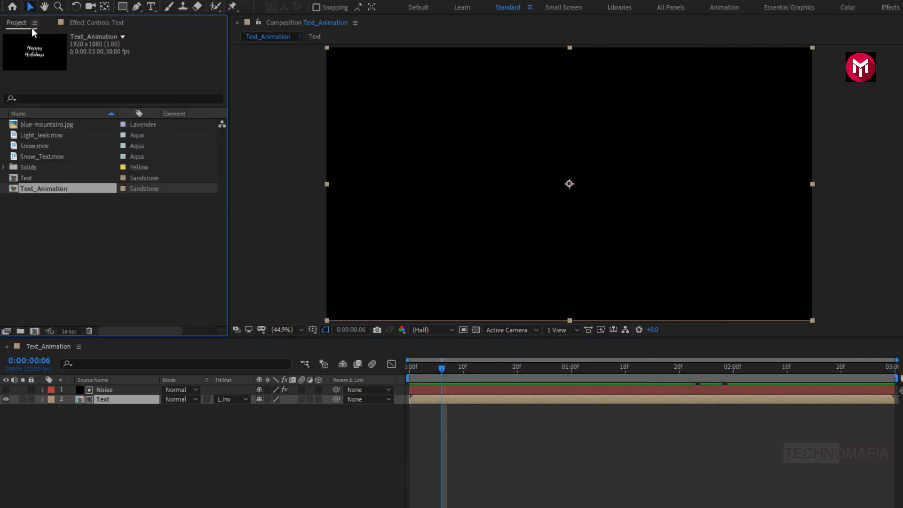
{"action": "left_click", "coordinate": [43, 156]}
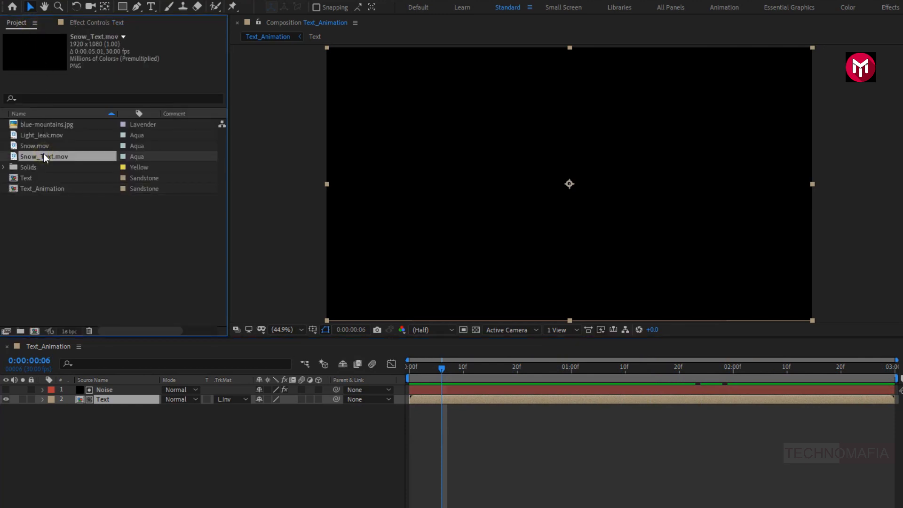
{"action": "left_click_drag", "start_coordinate": [44, 154], "coordinate": [107, 386]}
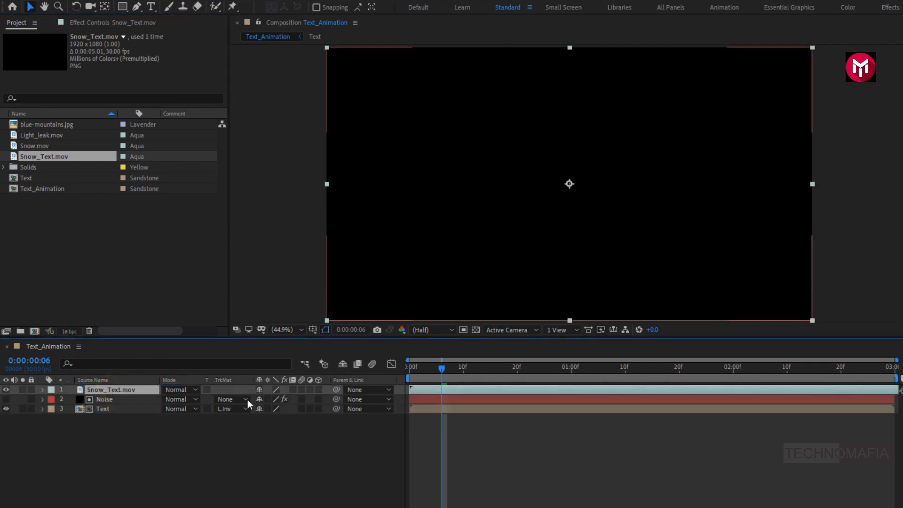
{"action": "left_click", "coordinate": [443, 370]}
{"action": "left_click_drag", "start_coordinate": [444, 372], "coordinate": [681, 377]}
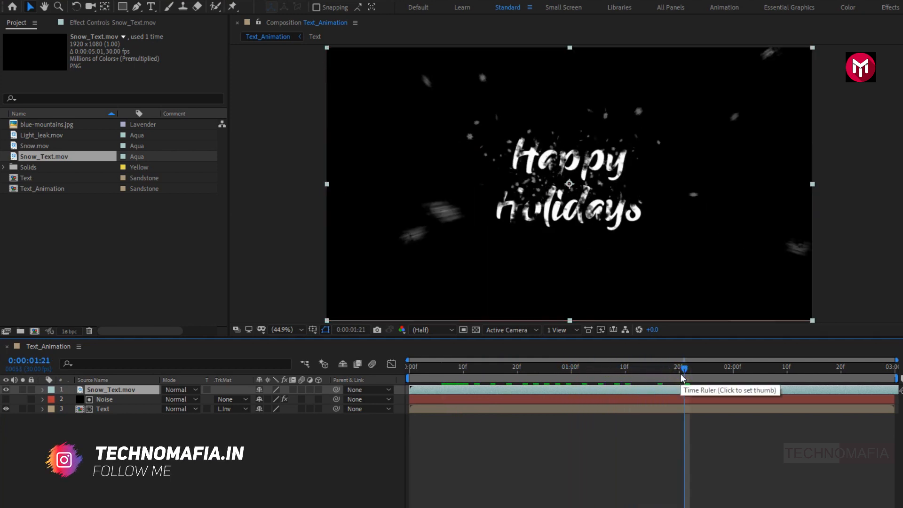
{"action": "left_click_drag", "start_coordinate": [680, 375], "coordinate": [771, 371]}
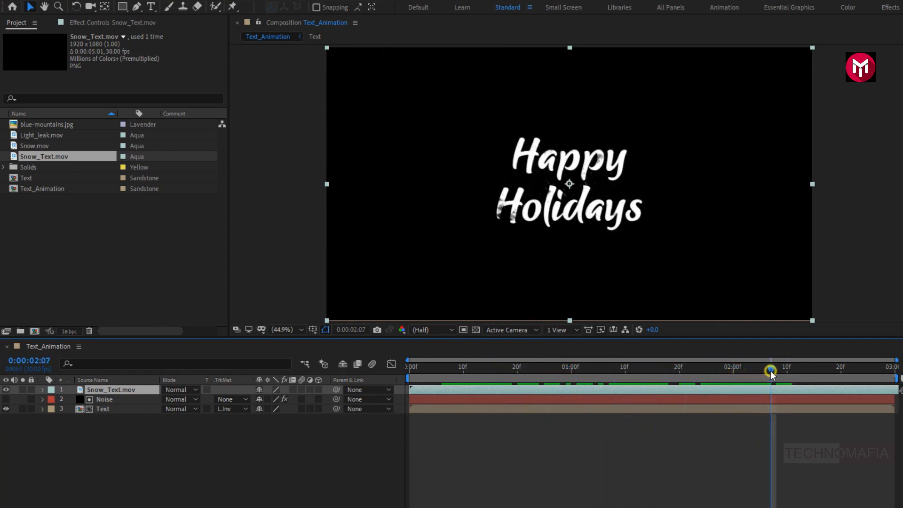
Step: Pre-compose the Snow_Text.mov, Noise and Text layers into a new composition named Snow_Text_Reveal, moving all attributes
{"action": "left_click_drag", "start_coordinate": [143, 421], "coordinate": [113, 388]}
{"action": "right_click", "coordinate": [113, 389]}
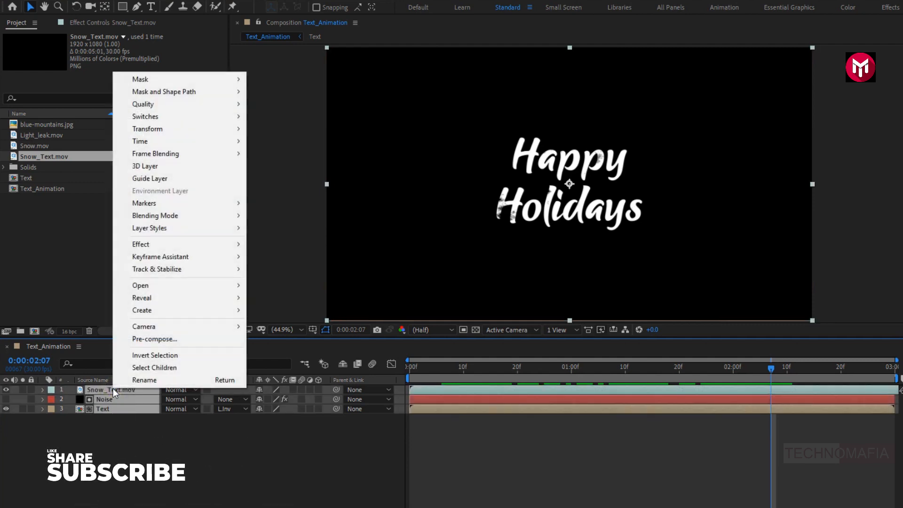
{"action": "left_click", "coordinate": [123, 343]}
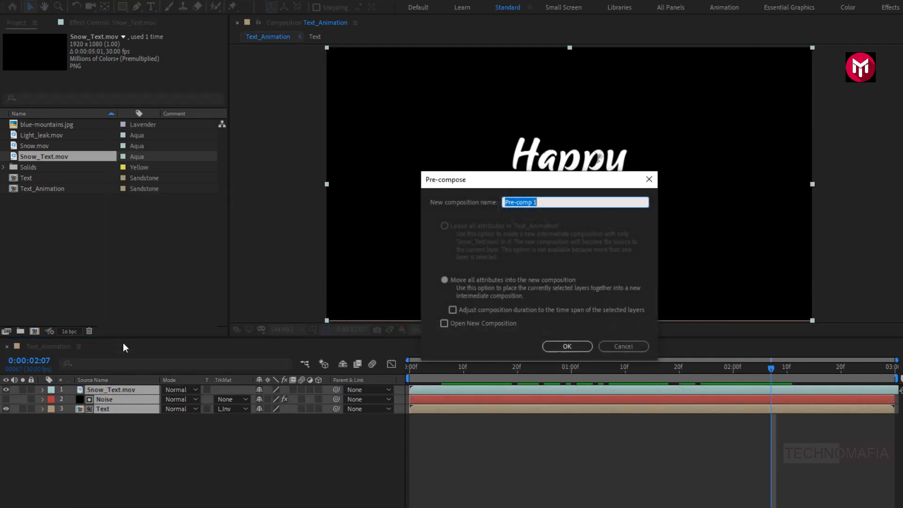
{"action": "type", "text": "Sno"}
{"action": "type", "text": "w_Text_Reveal"}
{"action": "left_click", "coordinate": [554, 346]}
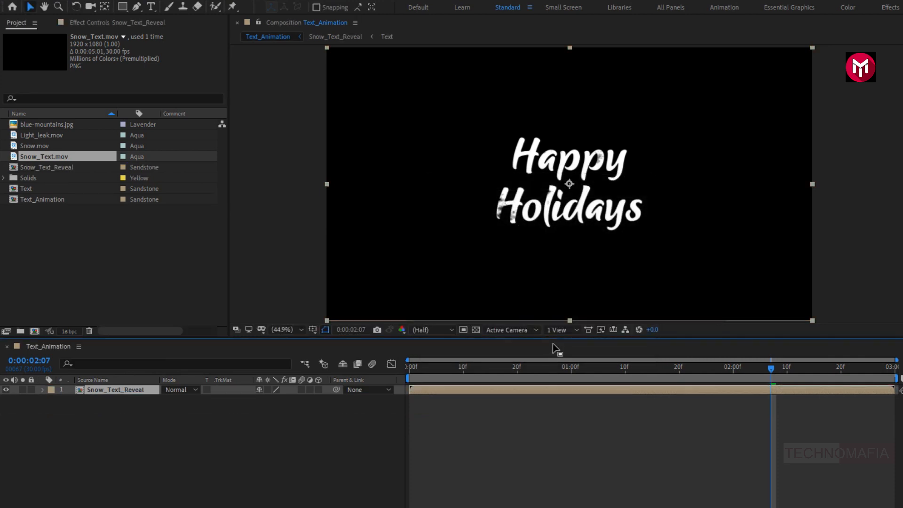
Step: Apply the Fill effect to the Snow_Text_Reveal layer and set its color to white (FFFFFF)
{"action": "left_click", "coordinate": [789, 119]}
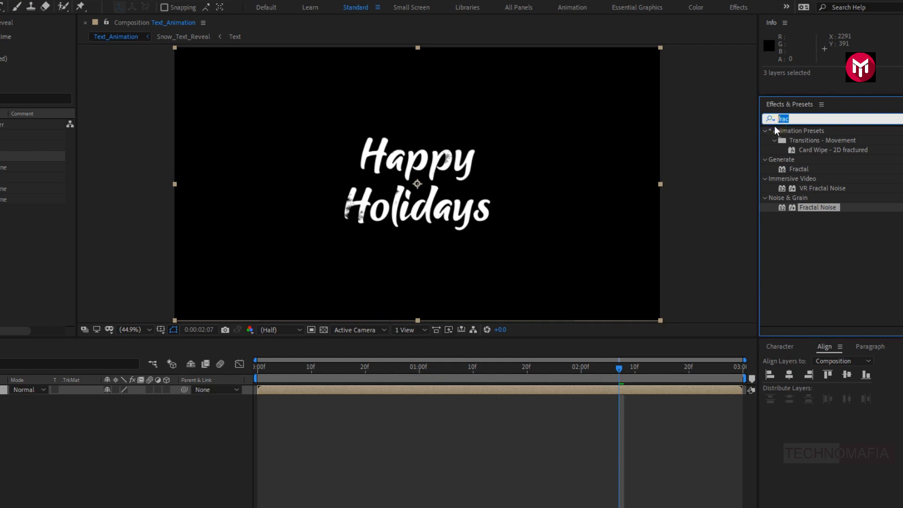
{"action": "type", "text": "fill"}
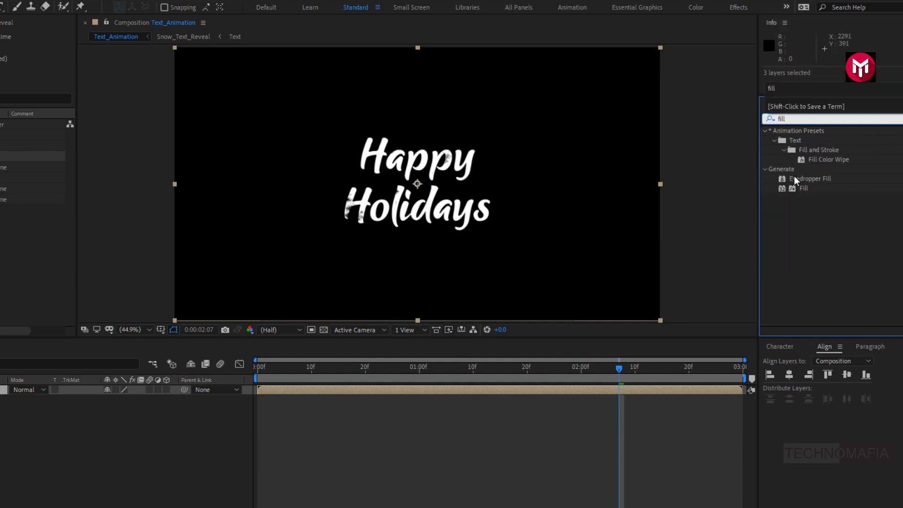
{"action": "left_click", "coordinate": [800, 188]}
{"action": "double_click", "coordinate": [802, 188]}
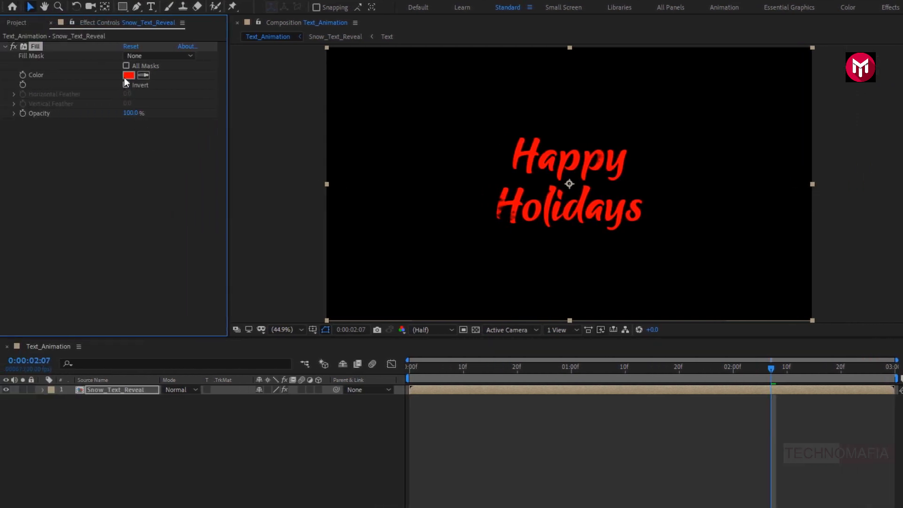
{"action": "left_click_drag", "start_coordinate": [477, 368], "coordinate": [630, 377]}
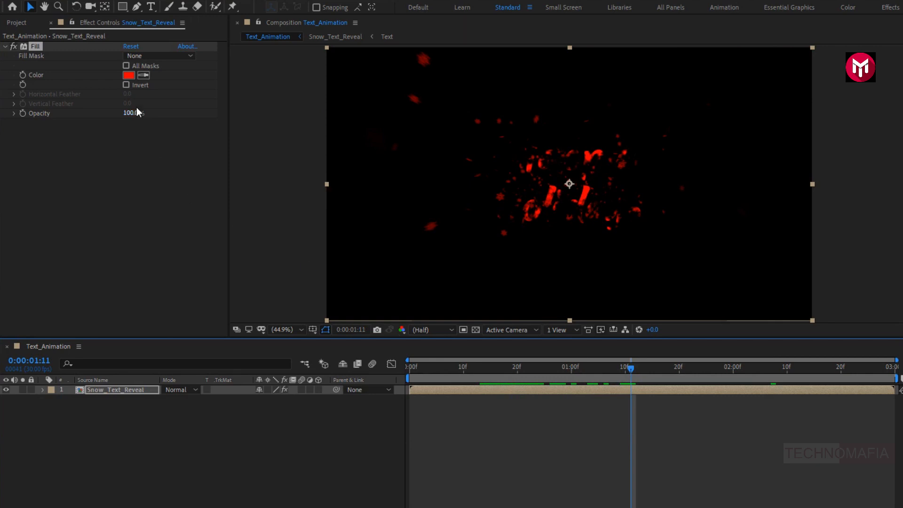
{"action": "left_click", "coordinate": [128, 76]}
{"action": "left_click_drag", "start_coordinate": [157, 146], "coordinate": [135, 119]}
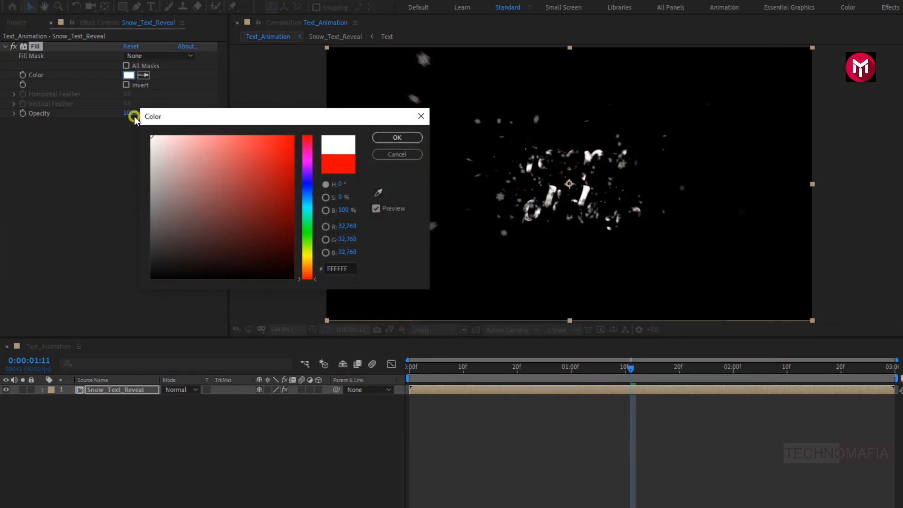
{"action": "left_click", "coordinate": [391, 137]}
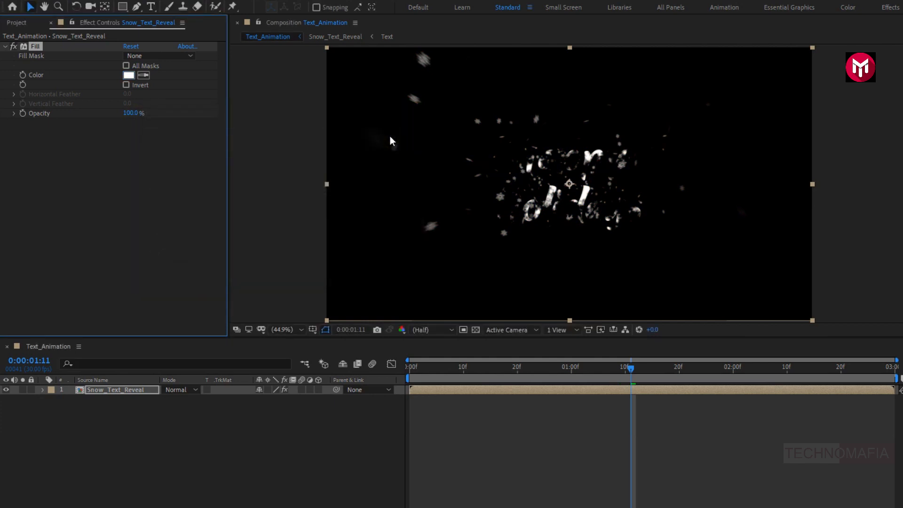
Step: Apply the Glow effect to Snow_Text_Reveal with Glow Threshold 10% and Glow Radius 50, and scrub to preview it
{"action": "left_click", "coordinate": [868, 116]}
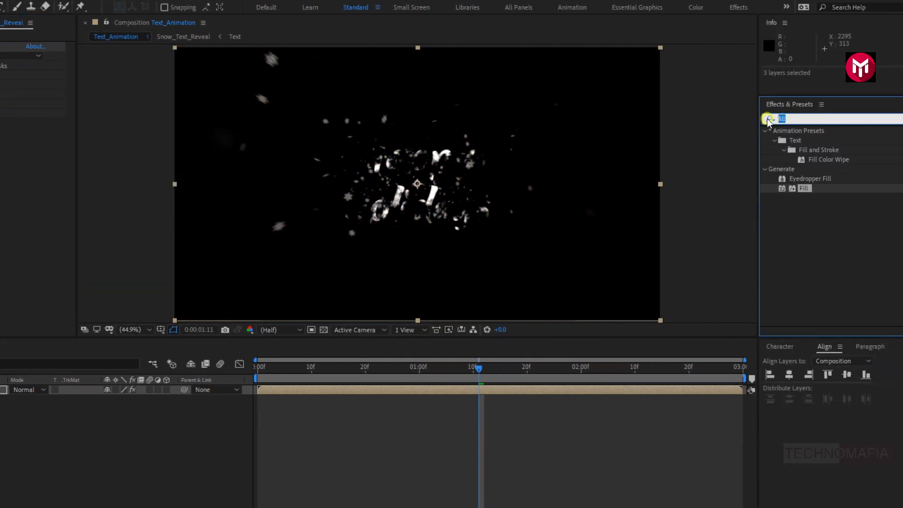
{"action": "type", "text": "glow"}
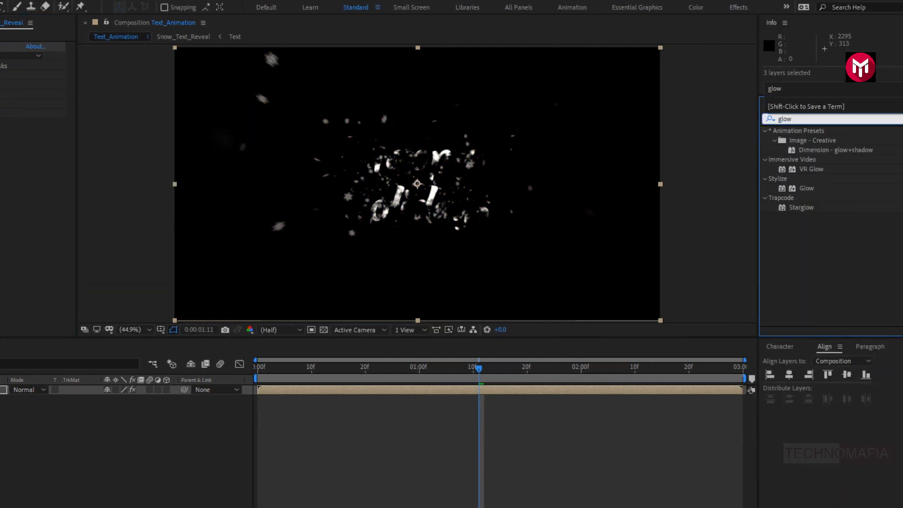
{"action": "double_click", "coordinate": [803, 191]}
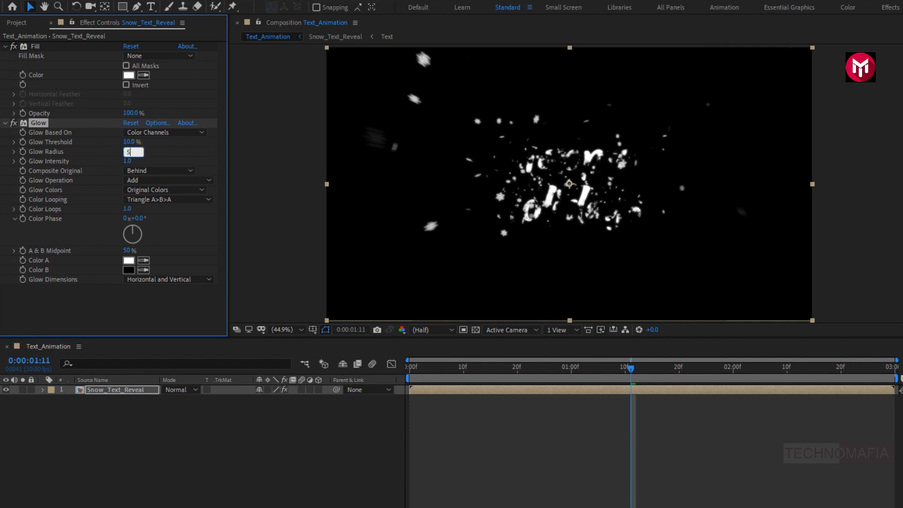
{"action": "key", "text": "Return"}
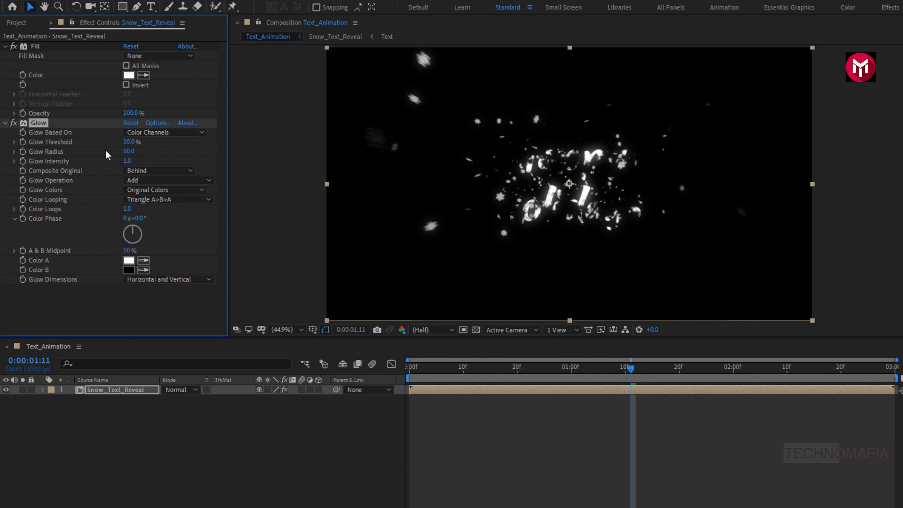
{"action": "left_click_drag", "start_coordinate": [651, 368], "coordinate": [798, 373]}
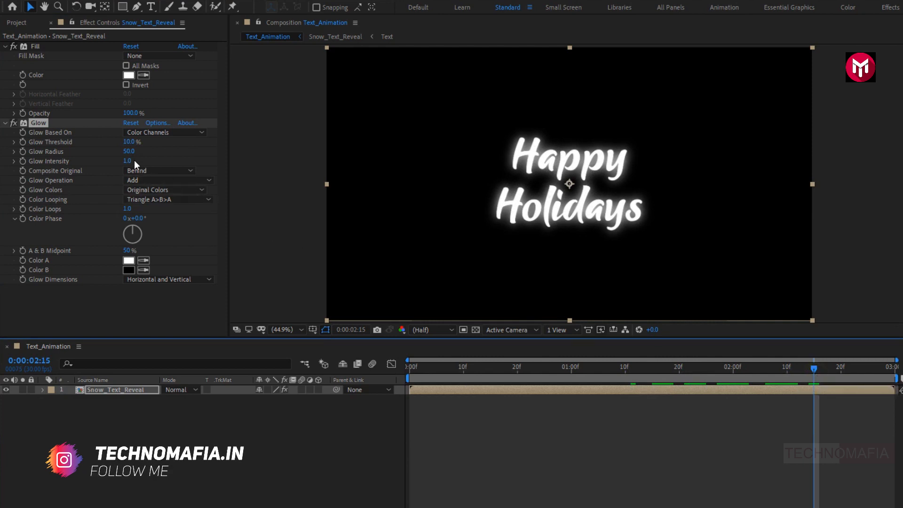
Step: Add blue-mountains.jpg as a background below Snow_Text_Reveal and scale it to 32%
{"action": "left_click", "coordinate": [21, 21]}
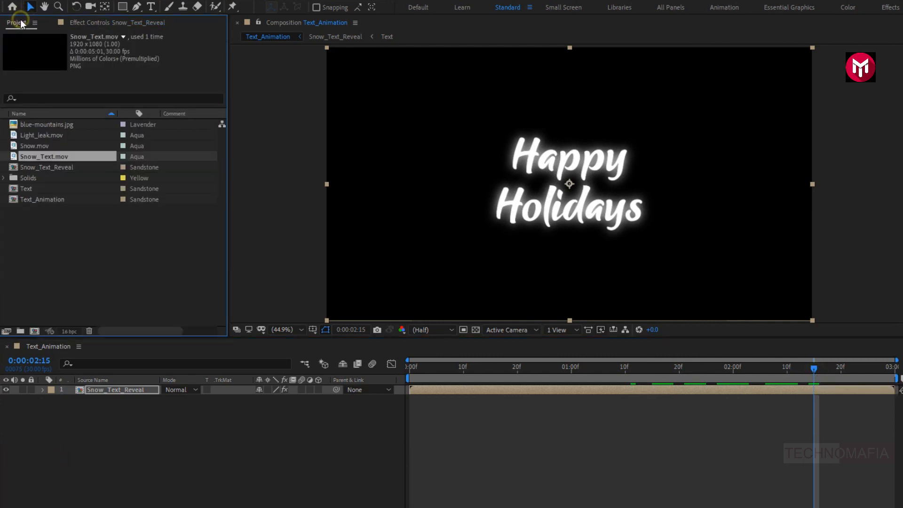
{"action": "left_click", "coordinate": [38, 127]}
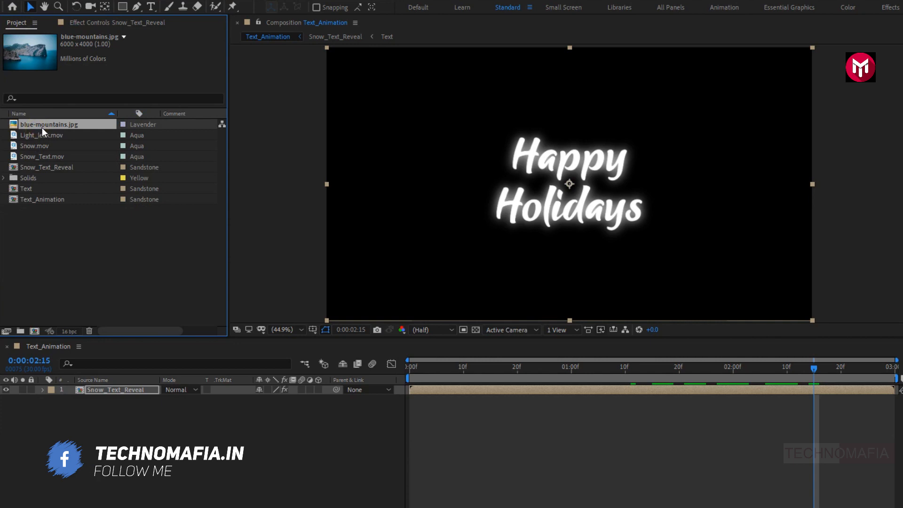
{"action": "left_click_drag", "start_coordinate": [42, 128], "coordinate": [123, 430]}
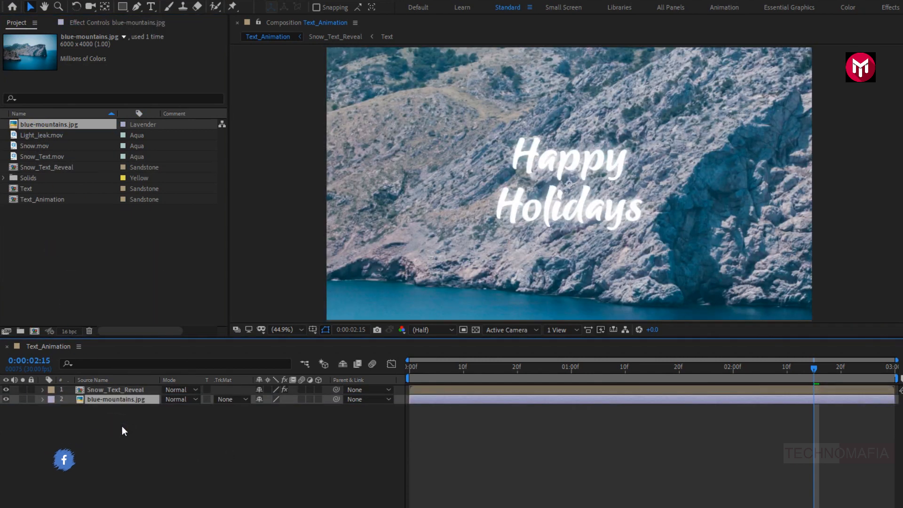
{"action": "key", "text": "s"}
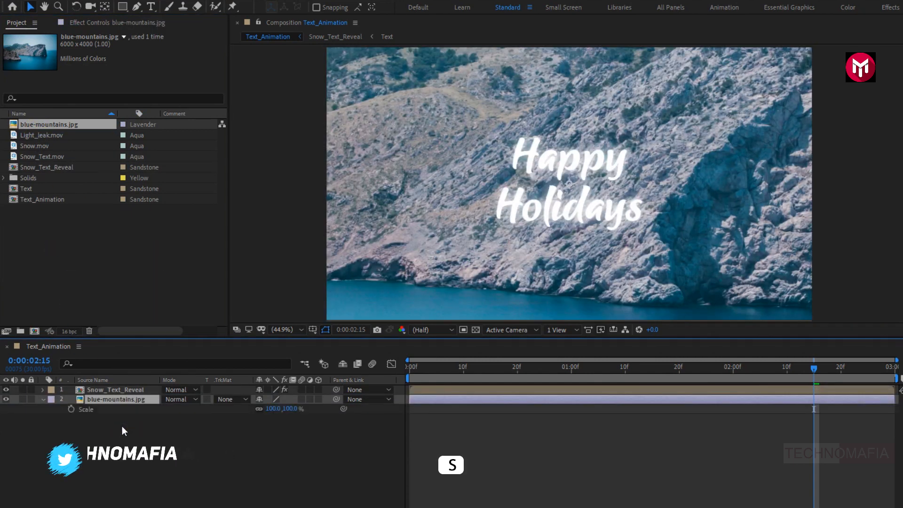
{"action": "mouse_move", "coordinate": [273, 409]}
{"action": "left_mouse_down"}
{"action": "mouse_move", "coordinate": [247, 423]}
{"action": "mouse_move", "coordinate": [270, 409]}
{"action": "left_mouse_up"}
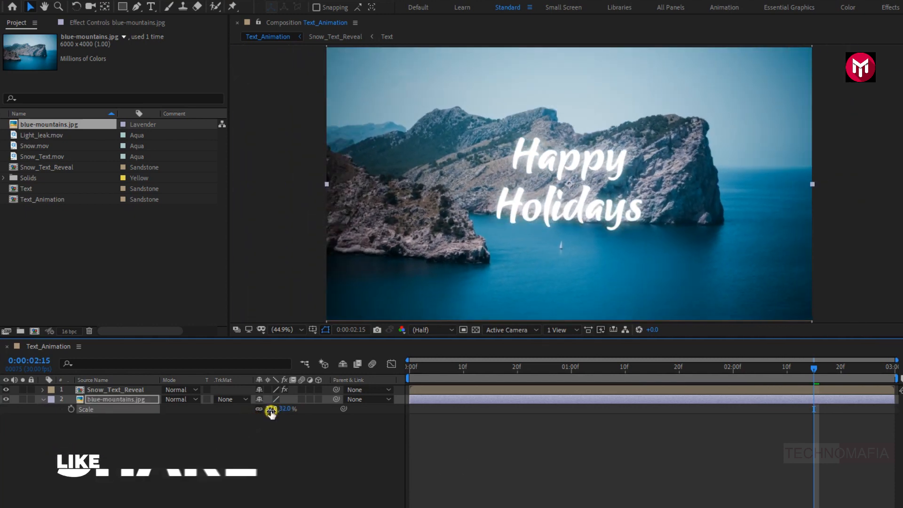
{"action": "left_click", "coordinate": [42, 399]}
Step: Pre-compose the blue-mountains.jpg layer into a new composition named Media, moving all attributes into it
{"action": "right_click", "coordinate": [103, 401]}
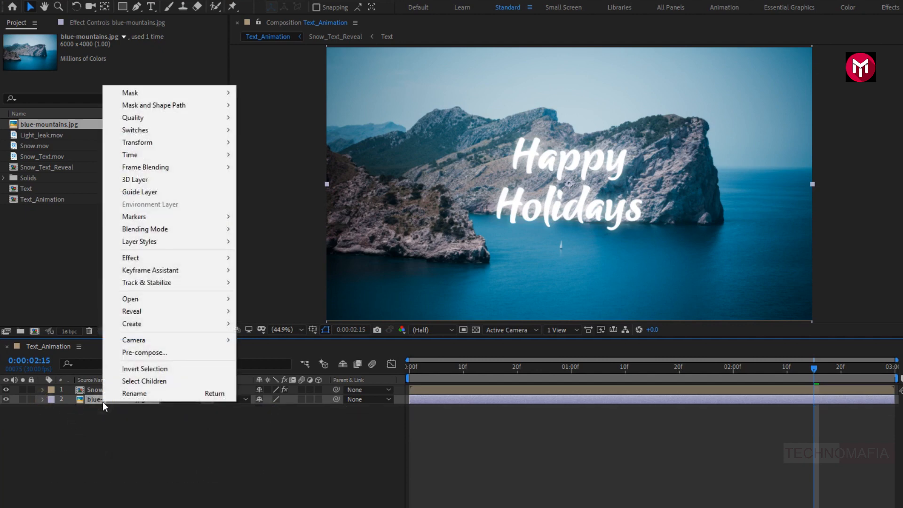
{"action": "left_click", "coordinate": [116, 353]}
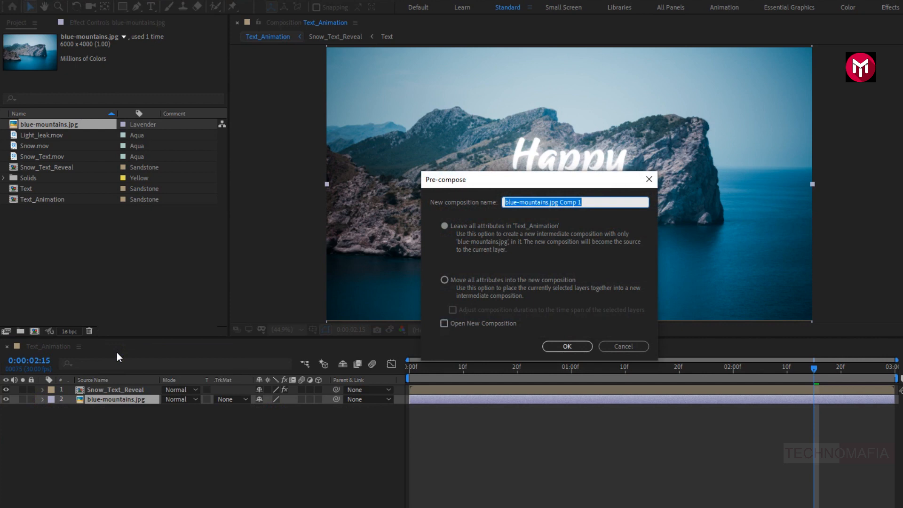
{"action": "type", "text": "Media"}
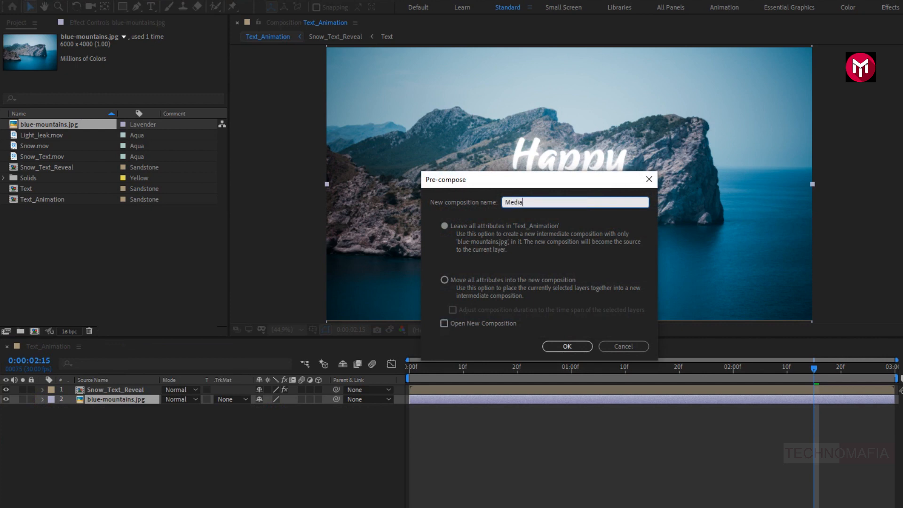
{"action": "left_click", "coordinate": [444, 281]}
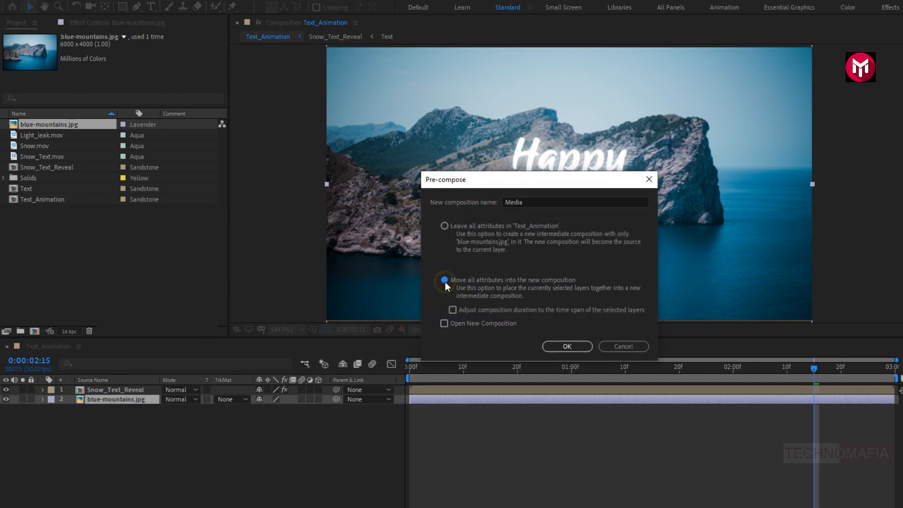
{"action": "left_click", "coordinate": [560, 346]}
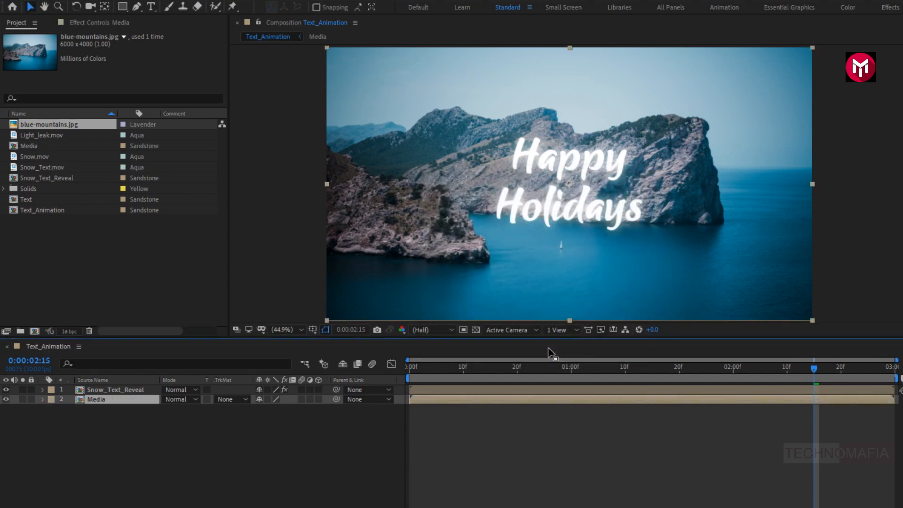
Step: Add Light_leak.mov to the composition between Snow_Text_Reveal and Media, and set its blending mode to Add
{"action": "left_click", "coordinate": [34, 136]}
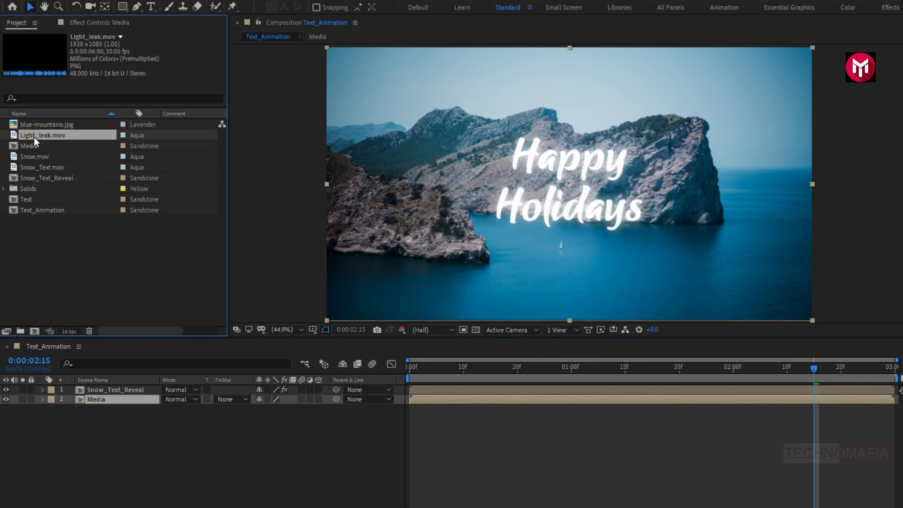
{"action": "left_click_drag", "start_coordinate": [34, 137], "coordinate": [114, 396]}
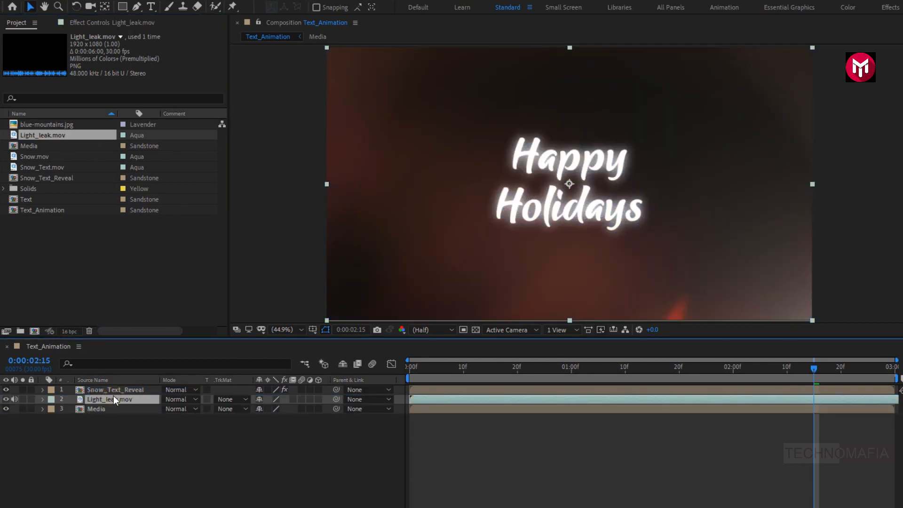
{"action": "left_click", "coordinate": [170, 399]}
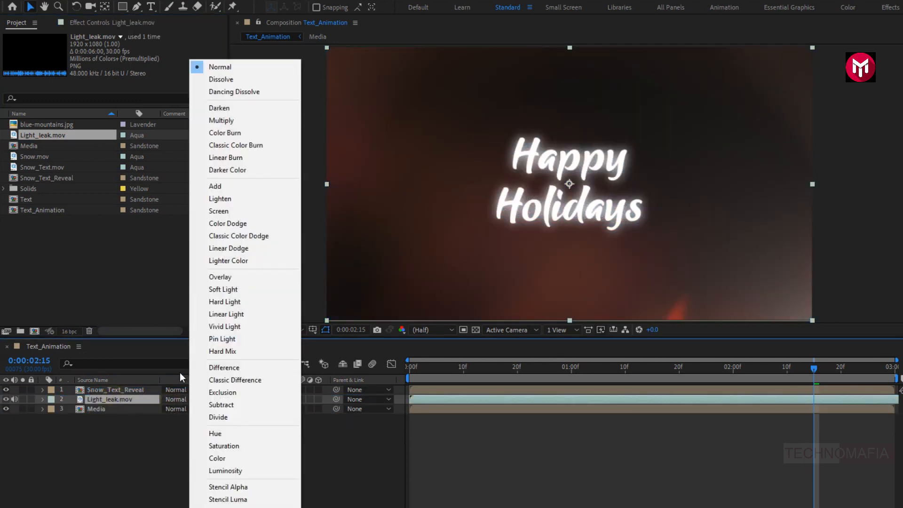
{"action": "left_click", "coordinate": [205, 188]}
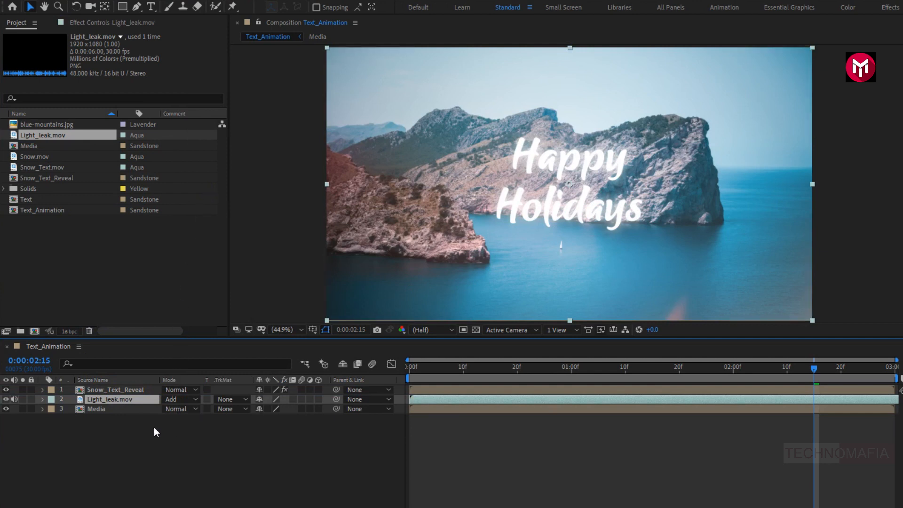
Step: Place Snow.mov above Snow_Text_Reveal and create a new adjustment layer at the top of the layer stack
{"action": "left_click", "coordinate": [32, 157]}
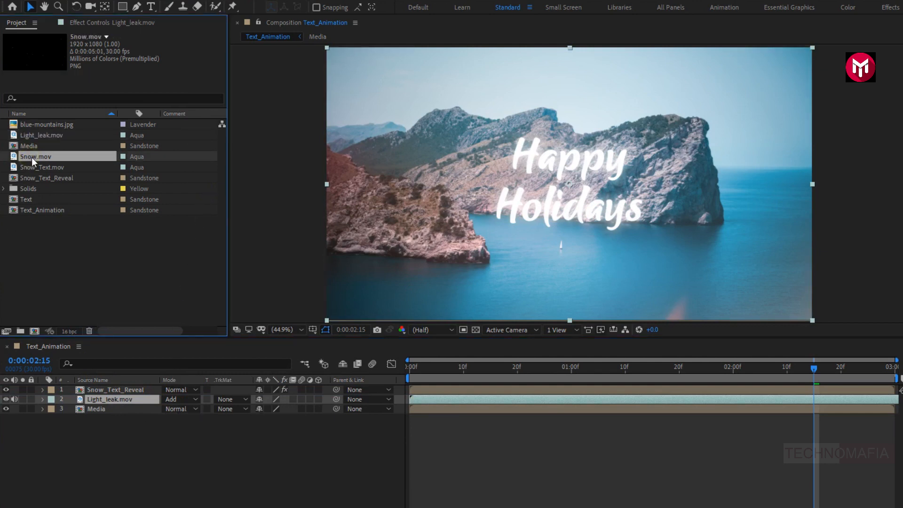
{"action": "left_click_drag", "start_coordinate": [32, 157], "coordinate": [106, 391]}
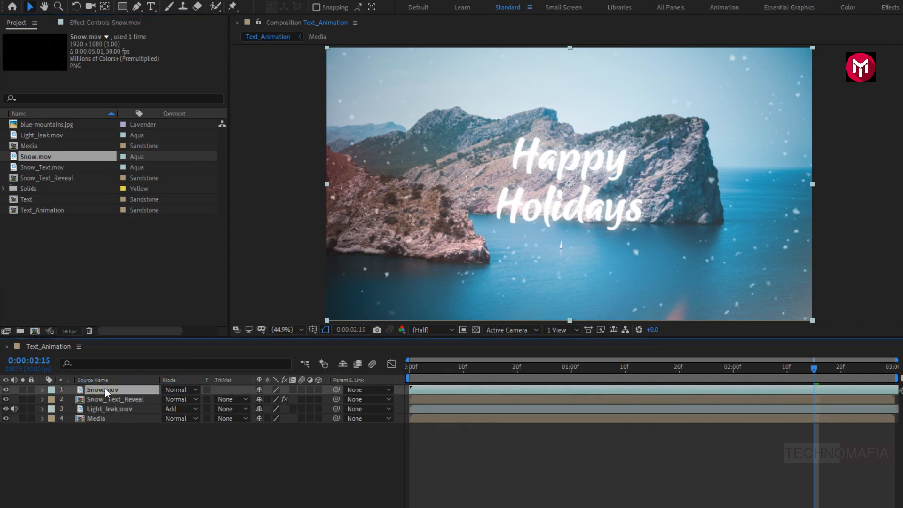
{"action": "right_click", "coordinate": [106, 455]}
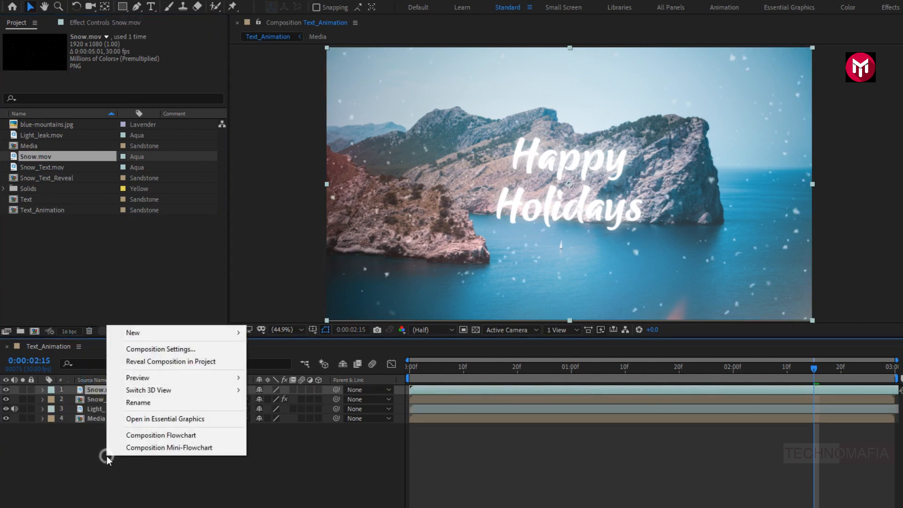
{"action": "mouse_move", "coordinate": [161, 333]}
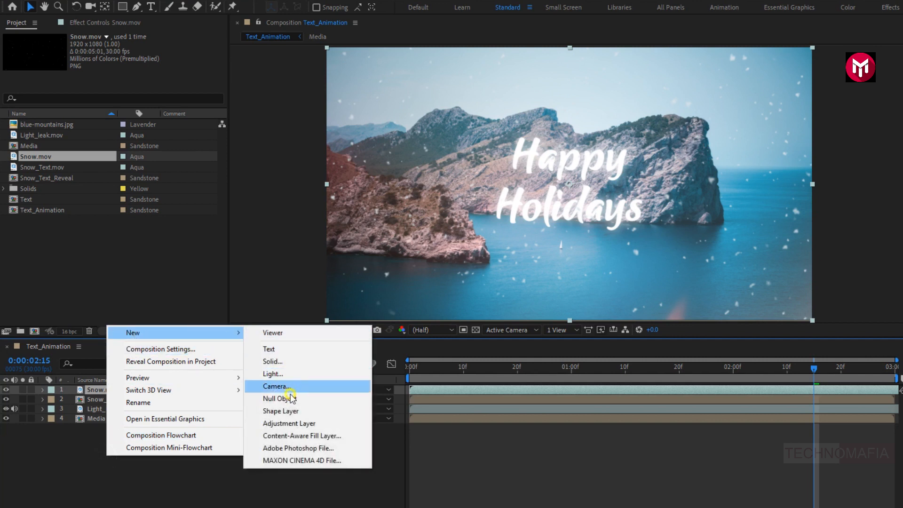
{"action": "left_click", "coordinate": [289, 423]}
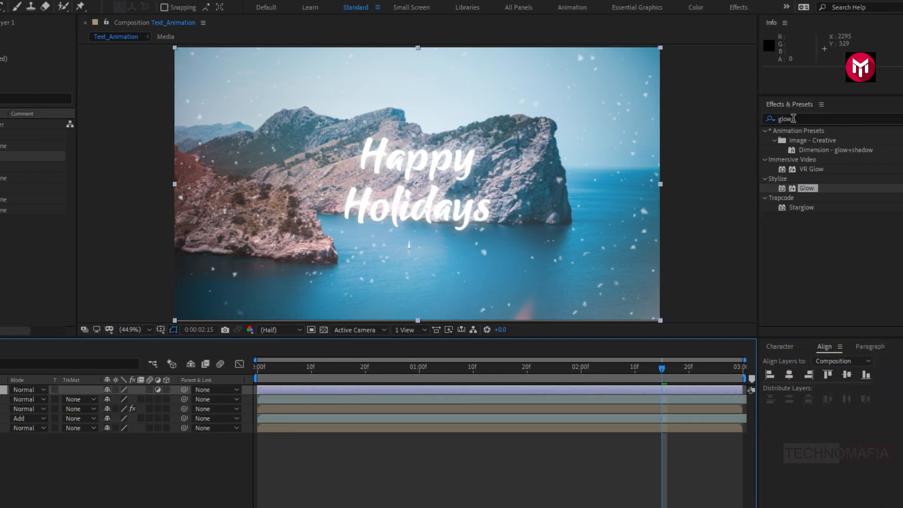
Step: Apply the Curves effect to the adjustment layer and pull the middle of the RGB curve slightly down to darken the image
{"action": "left_click", "coordinate": [770, 118]}
{"action": "type", "text": "curv"}
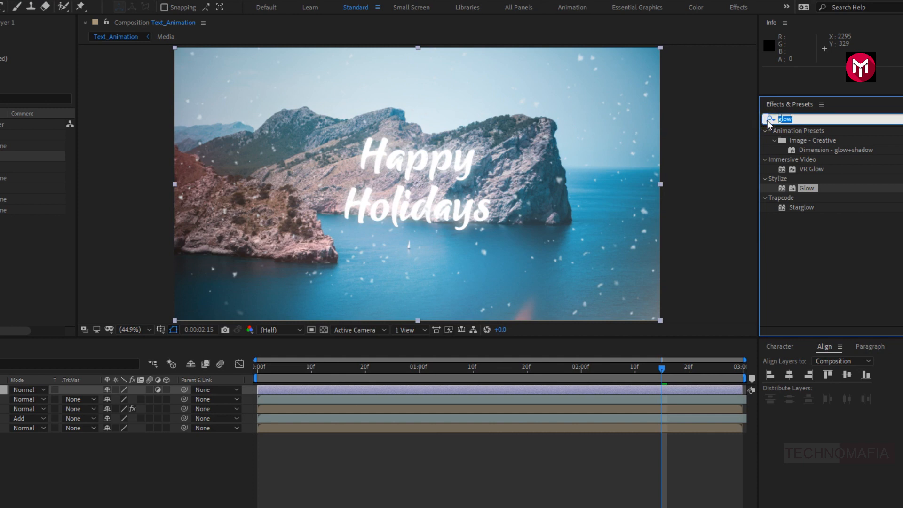
{"action": "type", "text": "es"}
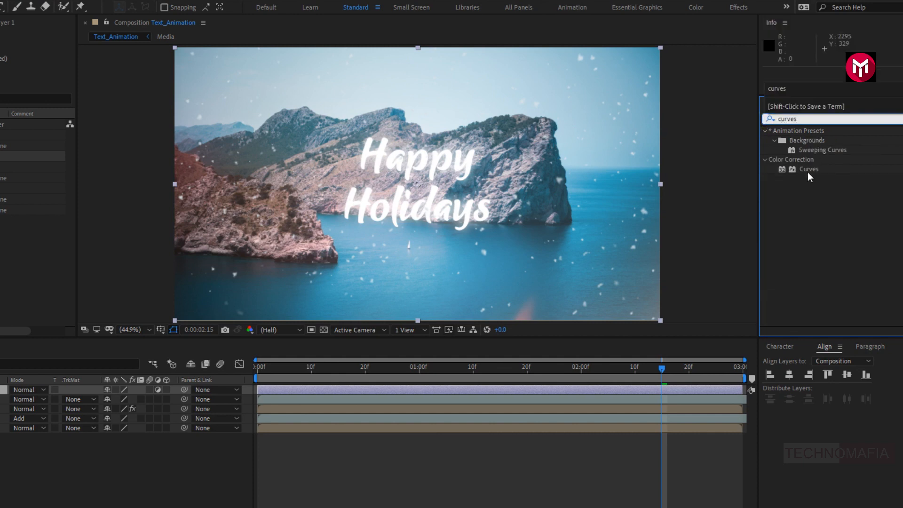
{"action": "double_click", "coordinate": [809, 169]}
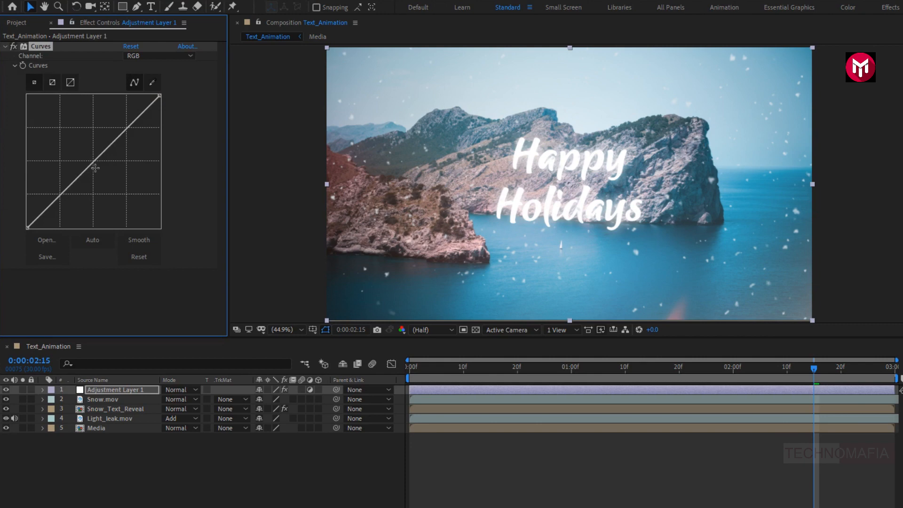
{"action": "left_click_drag", "start_coordinate": [94, 165], "coordinate": [111, 171]}
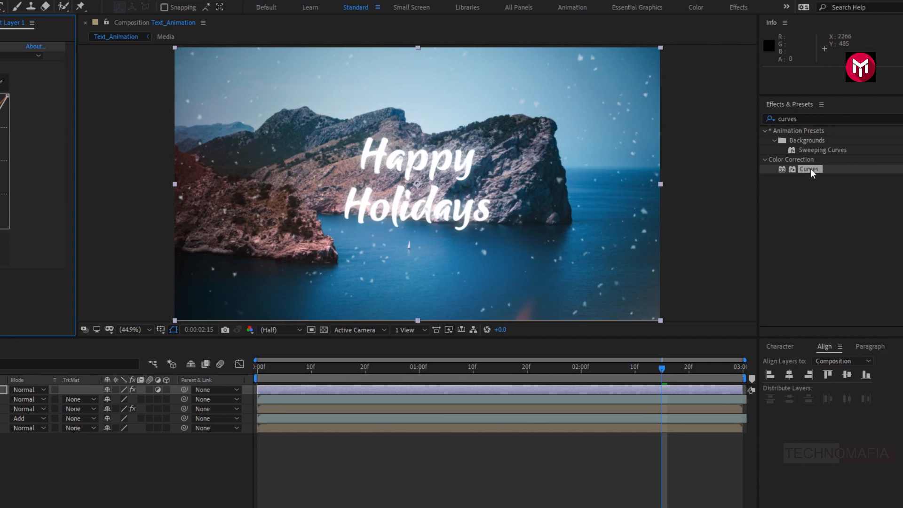
Step: Add a second Curves effect to the adjustment layer, bend its RGB curve downward, and preview the animation from the start
{"action": "double_click", "coordinate": [810, 169]}
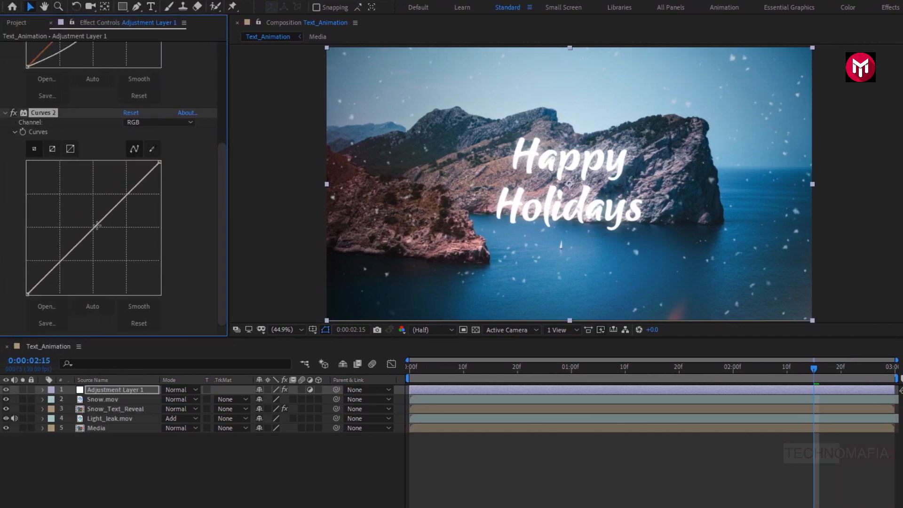
{"action": "left_click_drag", "start_coordinate": [96, 226], "coordinate": [108, 242]}
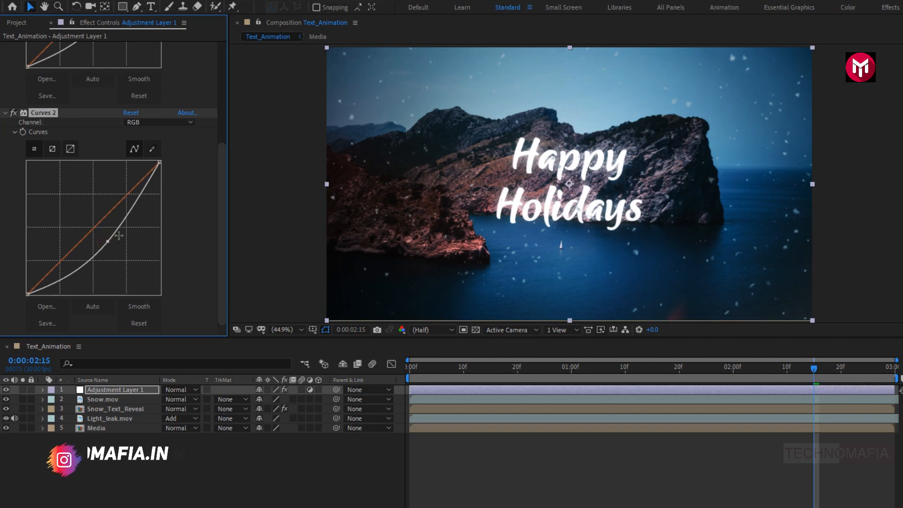
{"action": "left_click", "coordinate": [408, 366]}
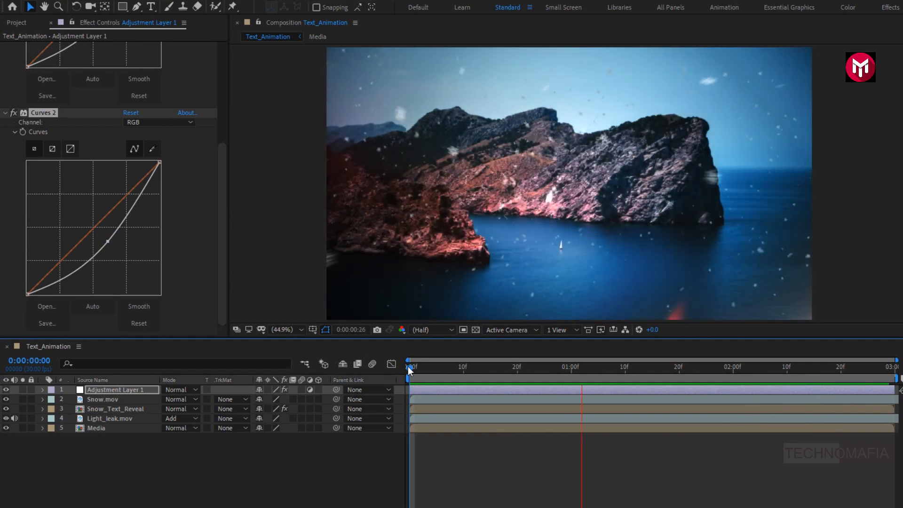